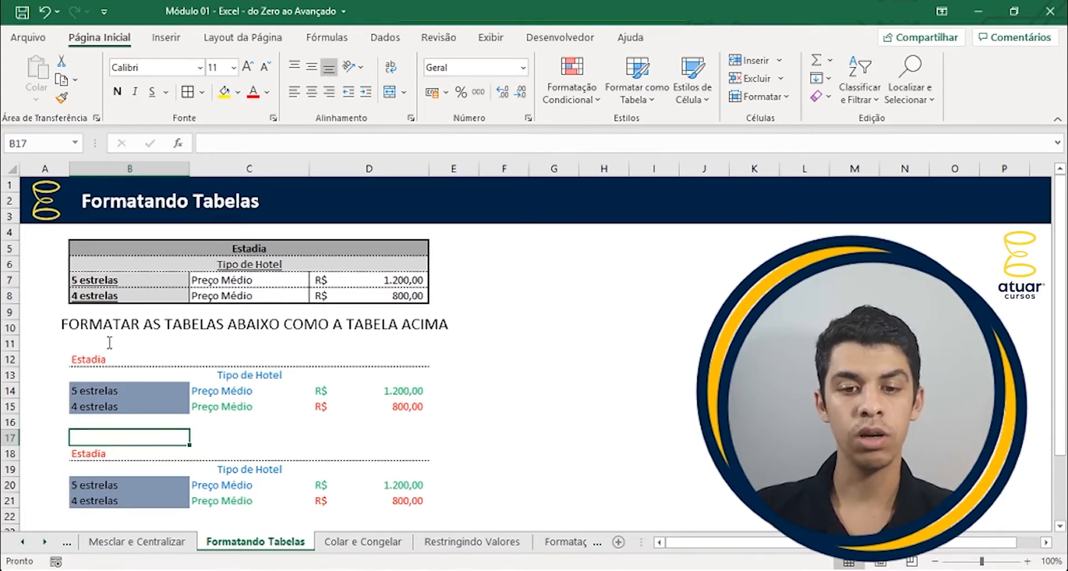
Step: Merge and center the "Estadia" title across B12:D12 in the first table below the model
scroll(176, 367, "down", 2)
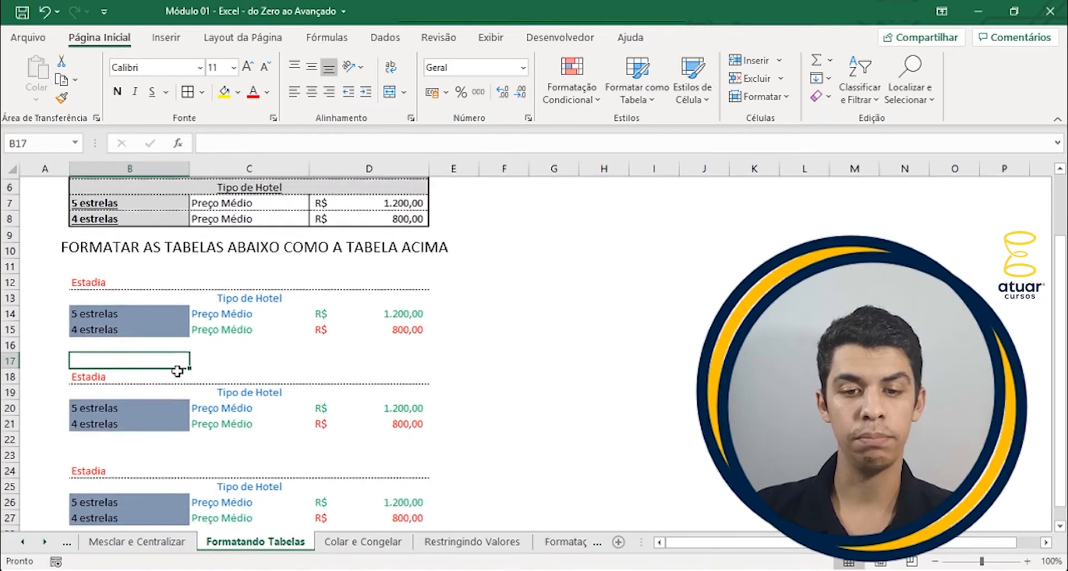
scroll(178, 364, "up", 1)
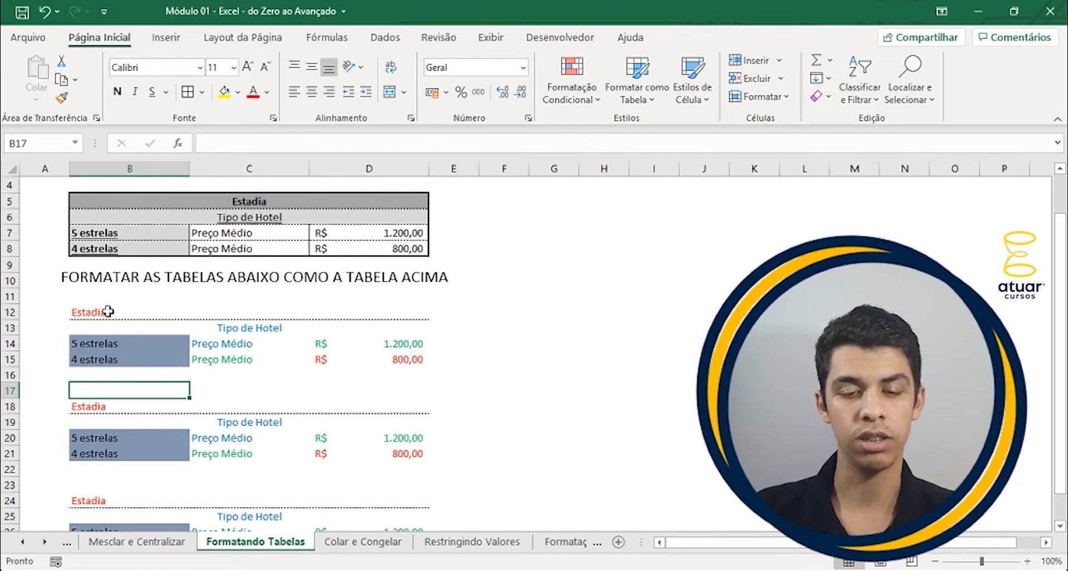
left_click(200, 203)
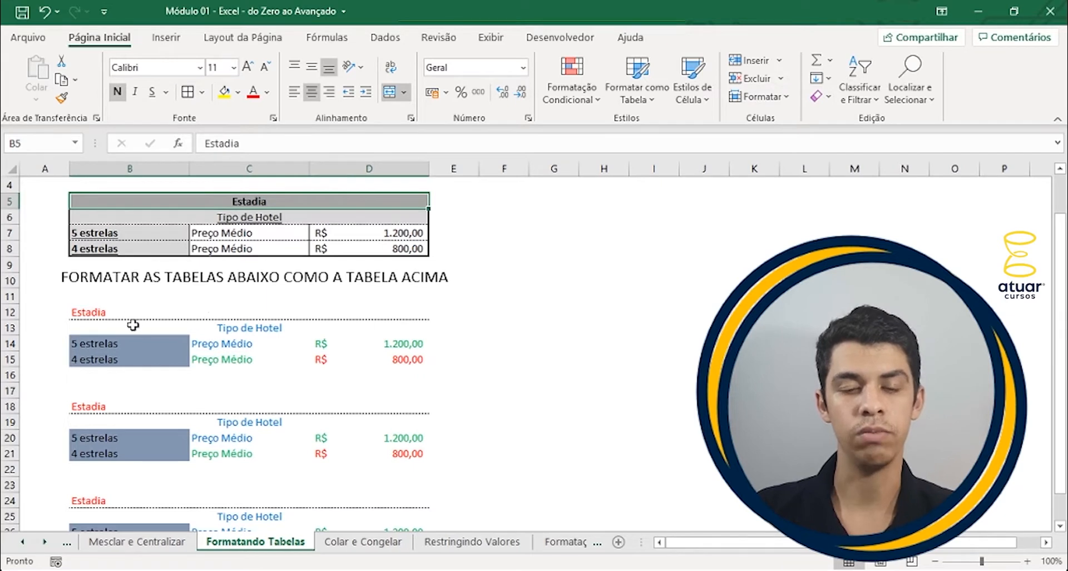
left_click(102, 312)
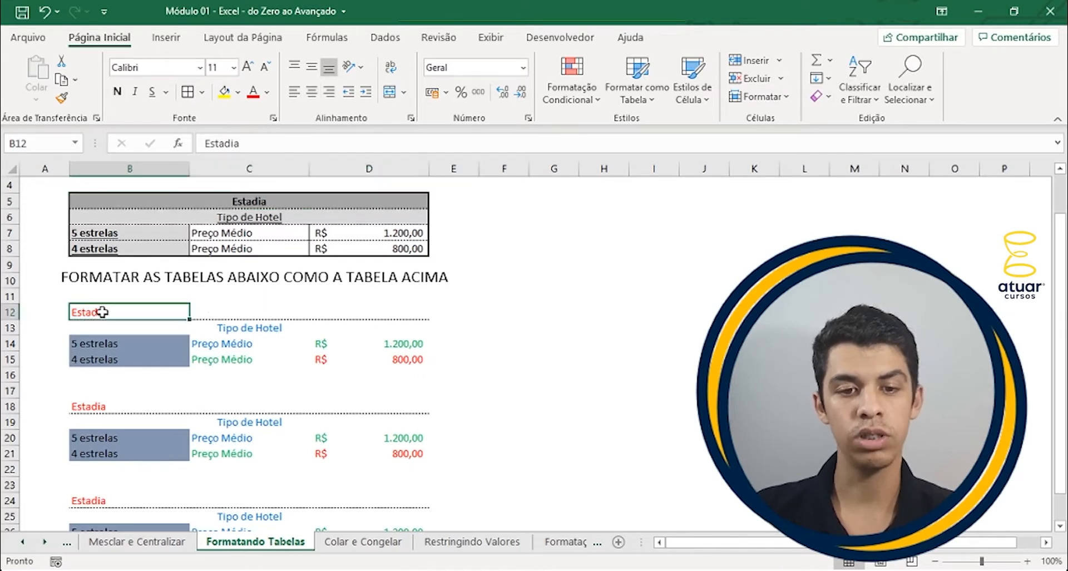
left_click_drag(130, 313, 396, 312)
left_click_drag(126, 311, 389, 312)
left_click(115, 315)
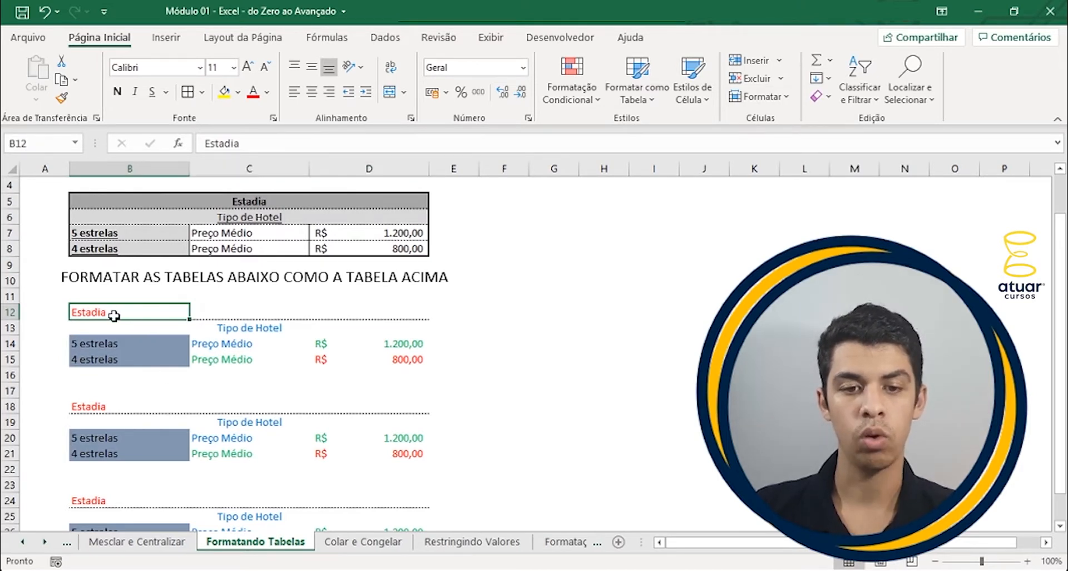
key("shift+Right")
key("shift+Right")
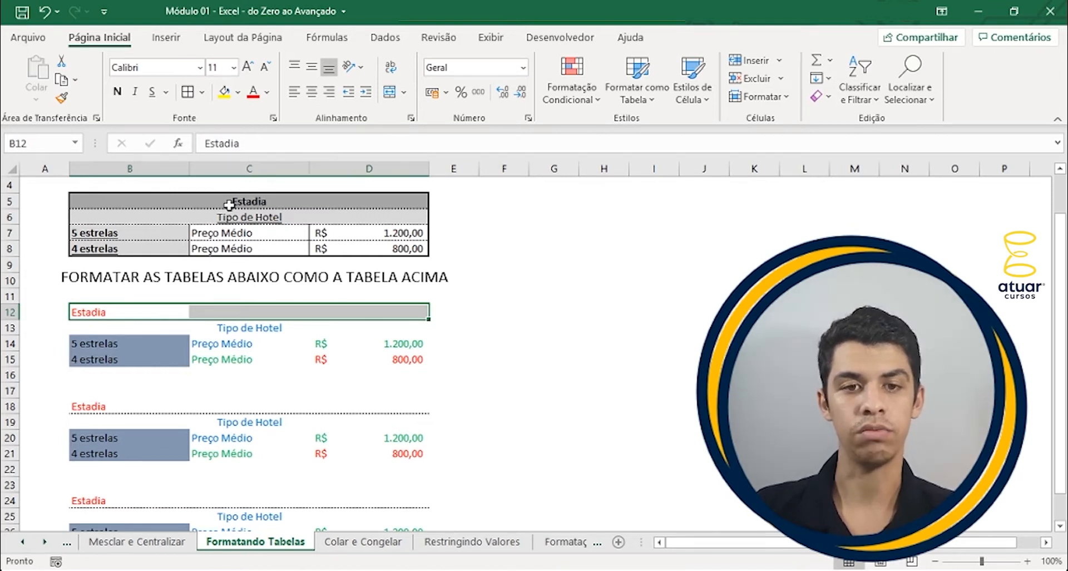
left_click(389, 93)
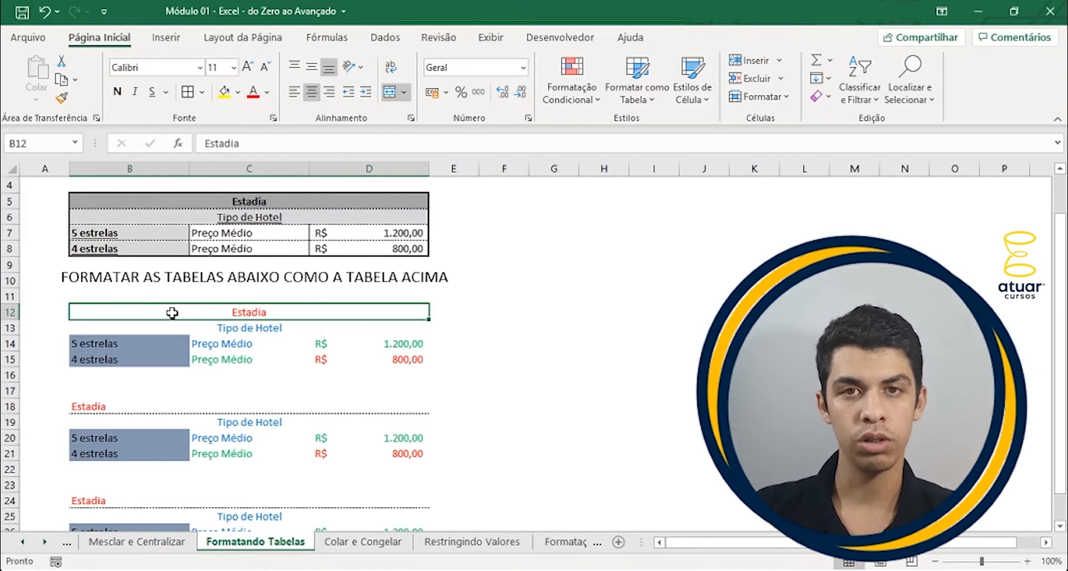
Step: Set the font color of the whole first table, B12:D15, to black
left_click_drag(172, 312, 178, 358)
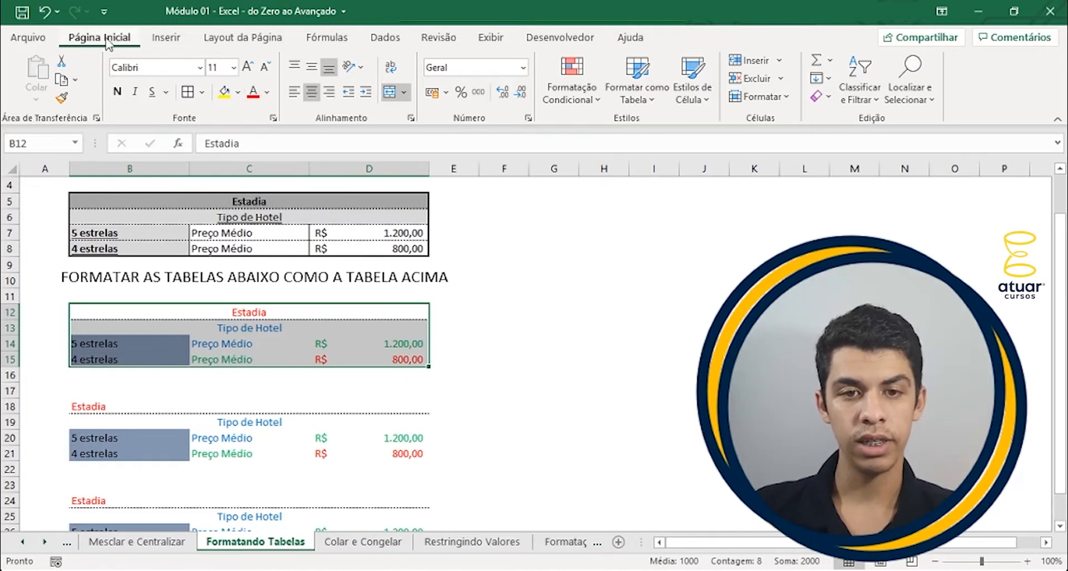
left_click(268, 94)
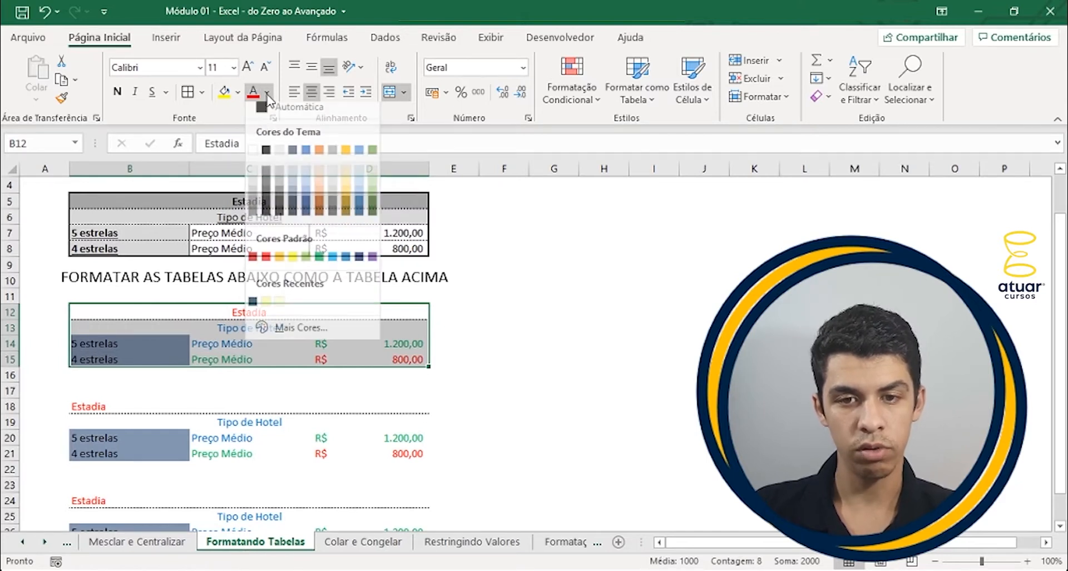
left_click(266, 156)
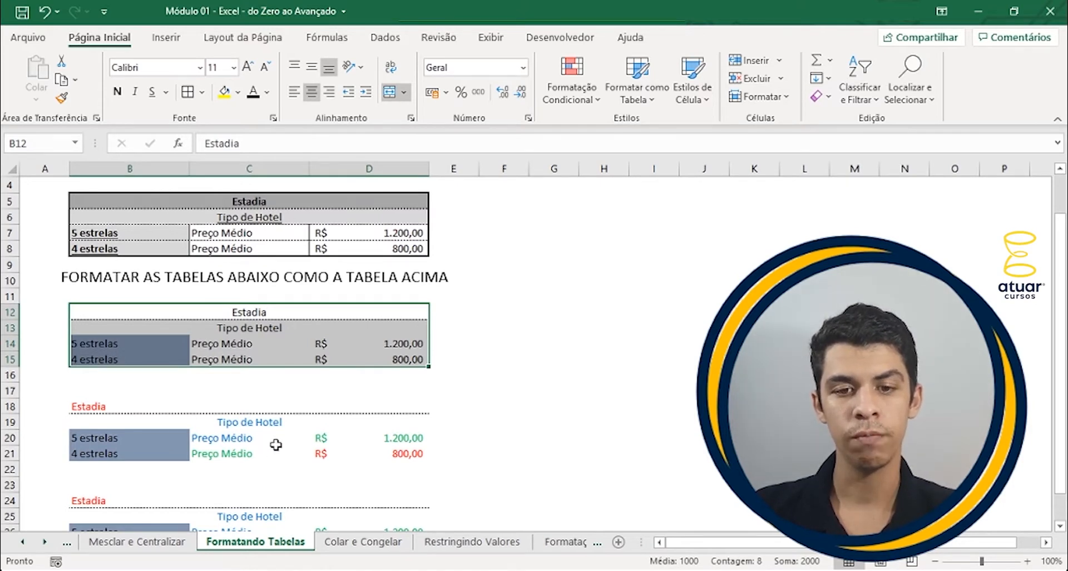
Step: Fill the merged "Estadia" title in row 12 with the darker gray of the model table's title
left_click(188, 310)
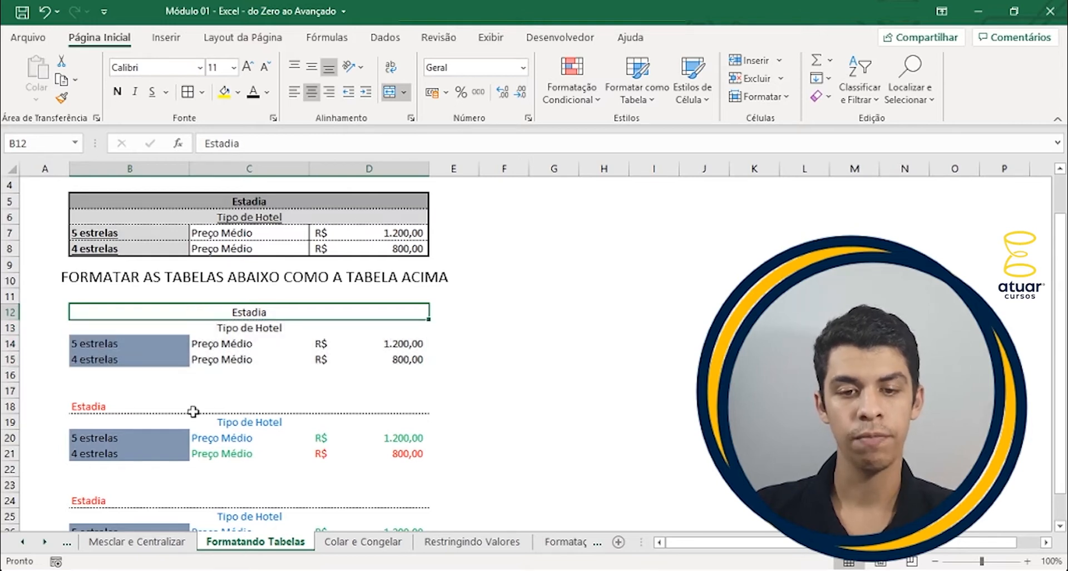
left_click(238, 93)
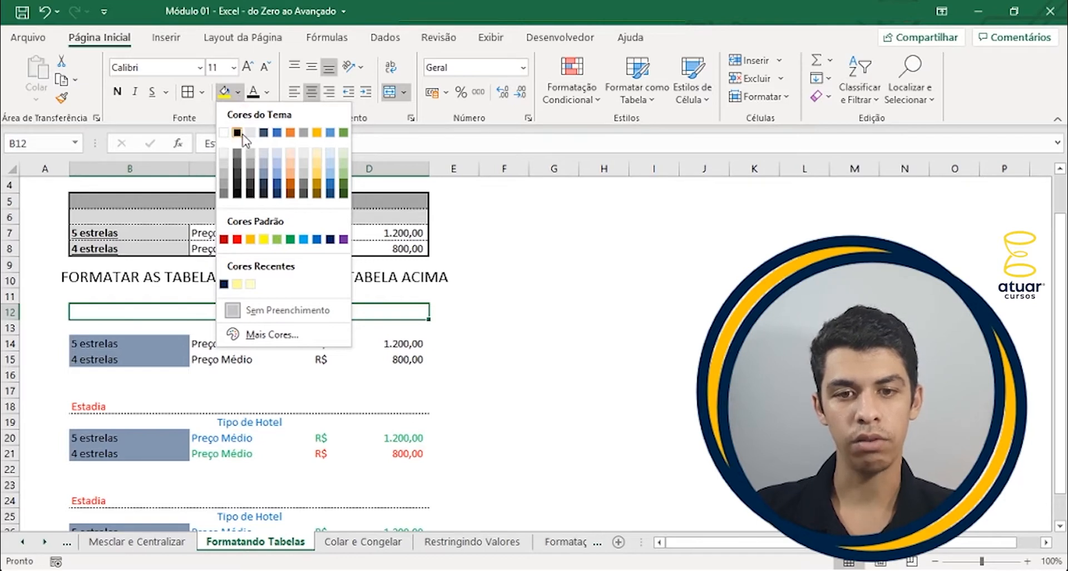
left_click(224, 183)
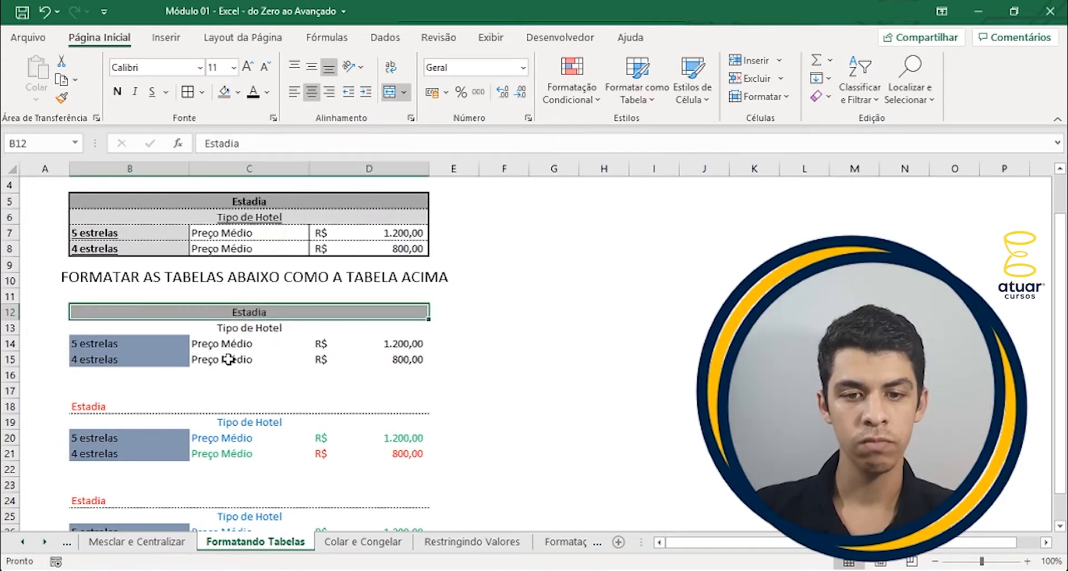
Step: Fill the merged "Tipo de Hotel" row 13 with the light gray of the model table's subtitle
left_click(195, 331)
left_click(129, 344)
left_click(129, 358)
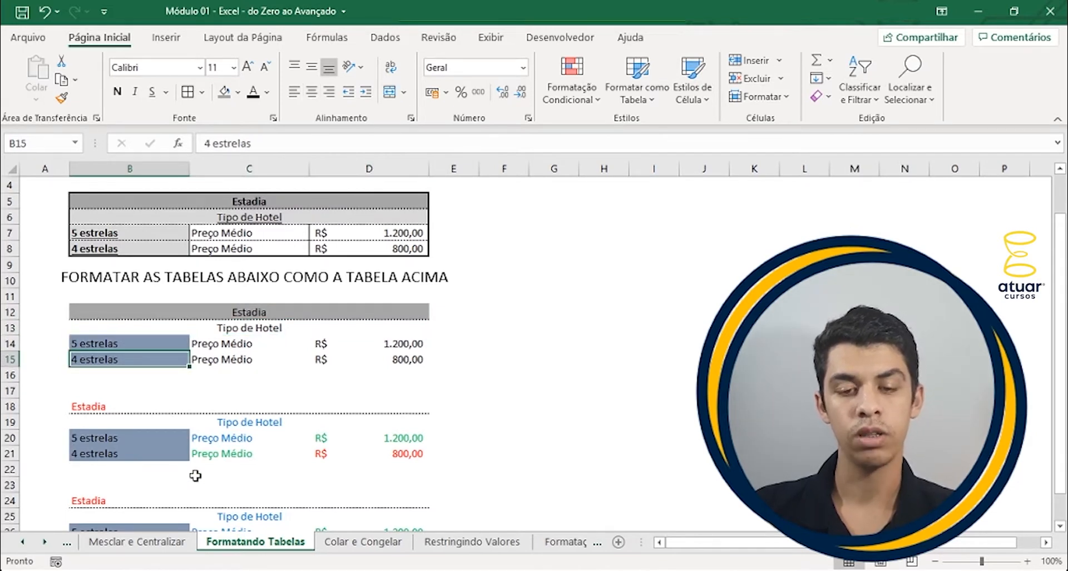
left_click(187, 325)
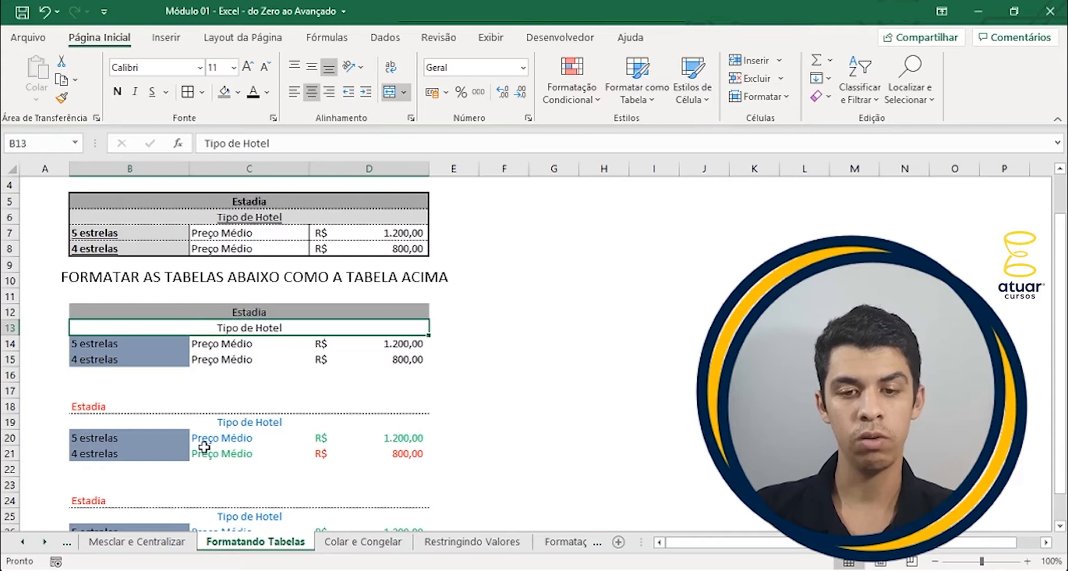
left_click(238, 95)
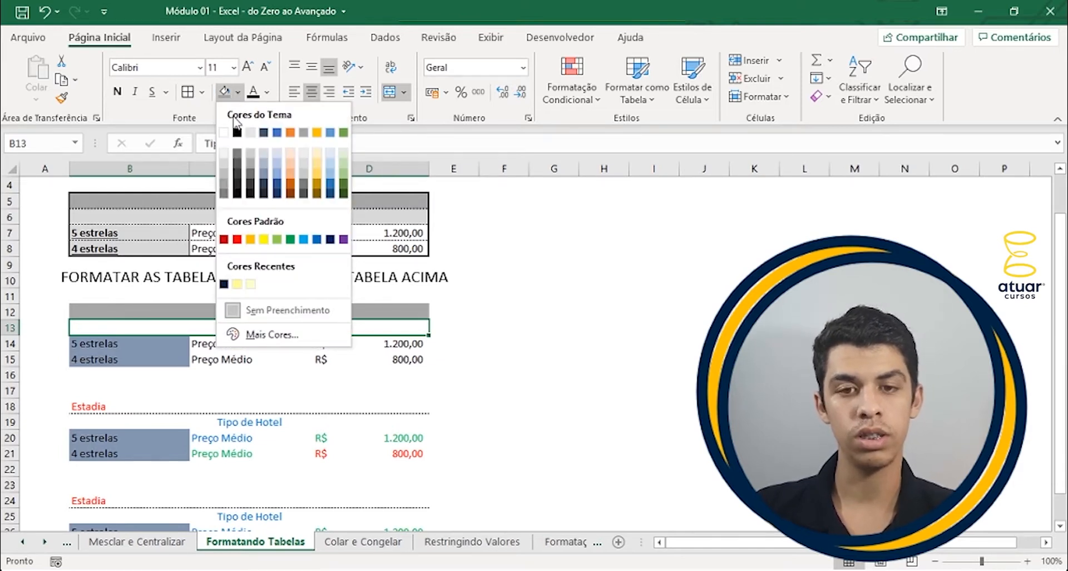
left_click(227, 161)
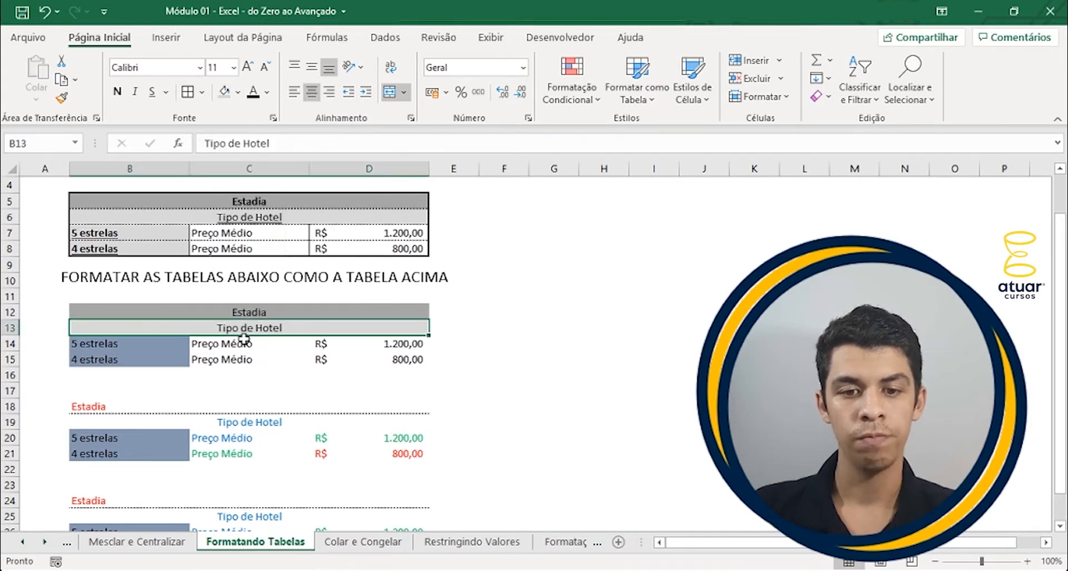
Step: Apply the same light gray fill to the "5 estrelas" and "4 estrelas" cells, B14:B15
left_click_drag(139, 347, 138, 359)
left_click(136, 346)
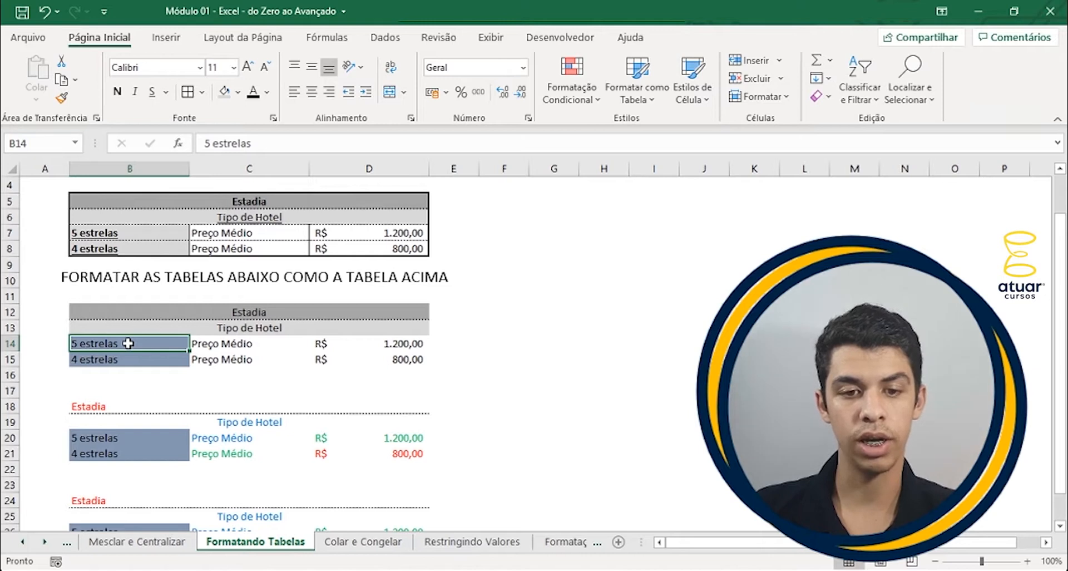
left_click_drag(128, 343, 127, 356)
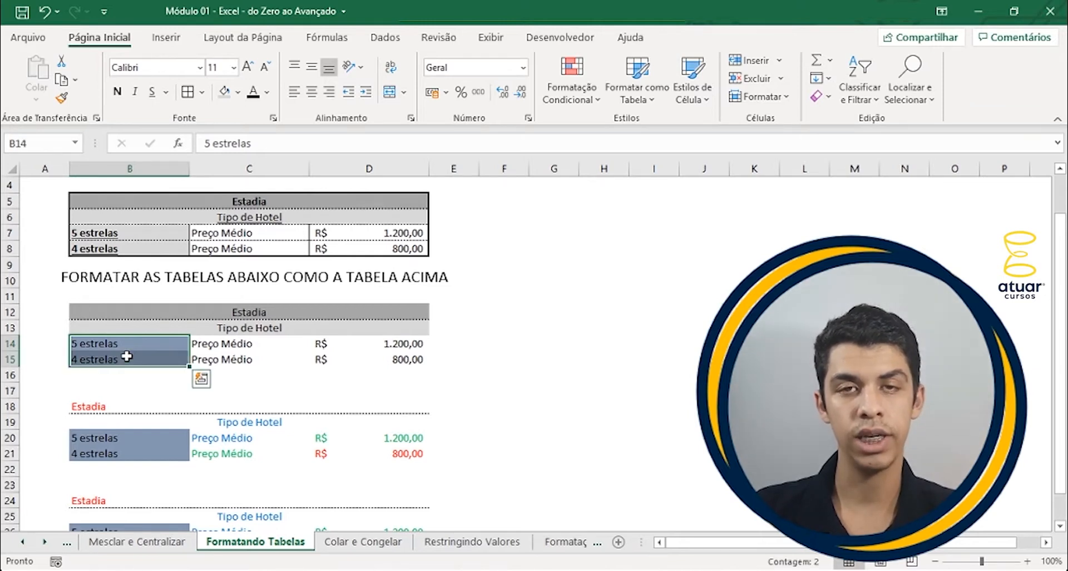
left_click(239, 93)
left_click(241, 98)
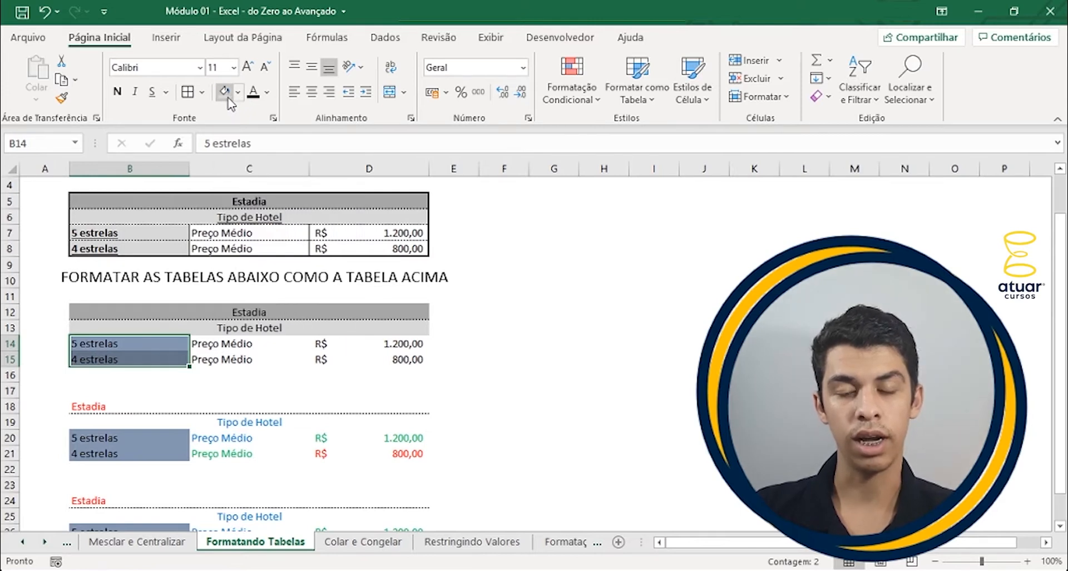
left_click(227, 94)
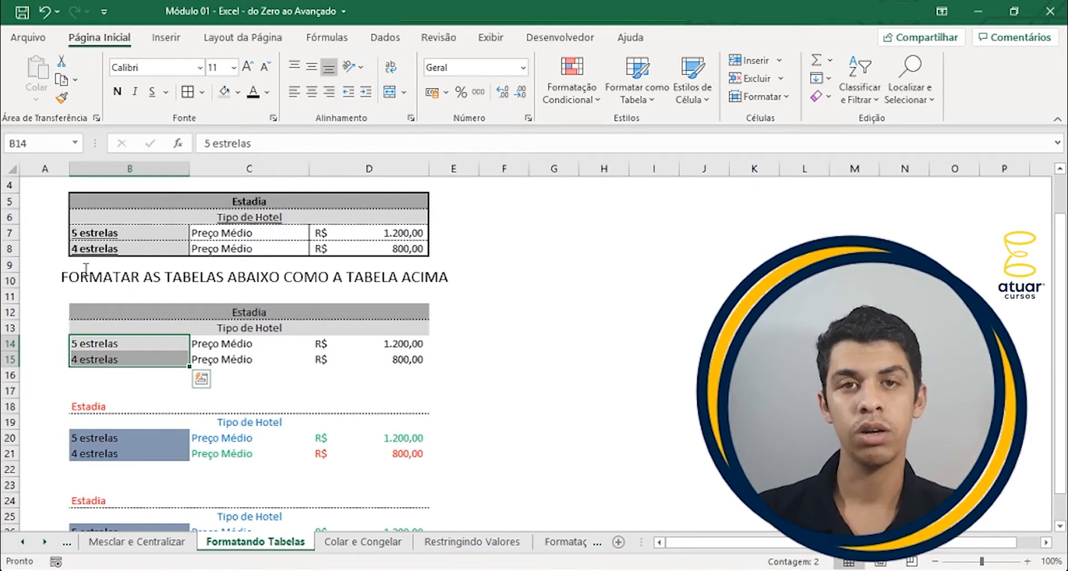
Step: Make the "5 estrelas" and "4 estrelas" labels in B14:B15 bold and underlined
key("ctrl+n")
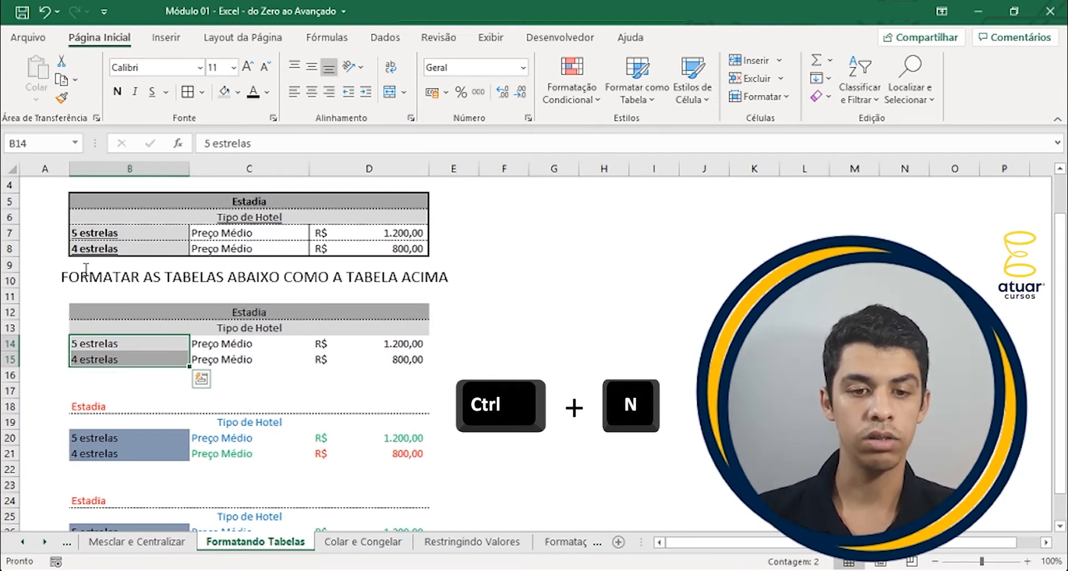
key("ctrl+n")
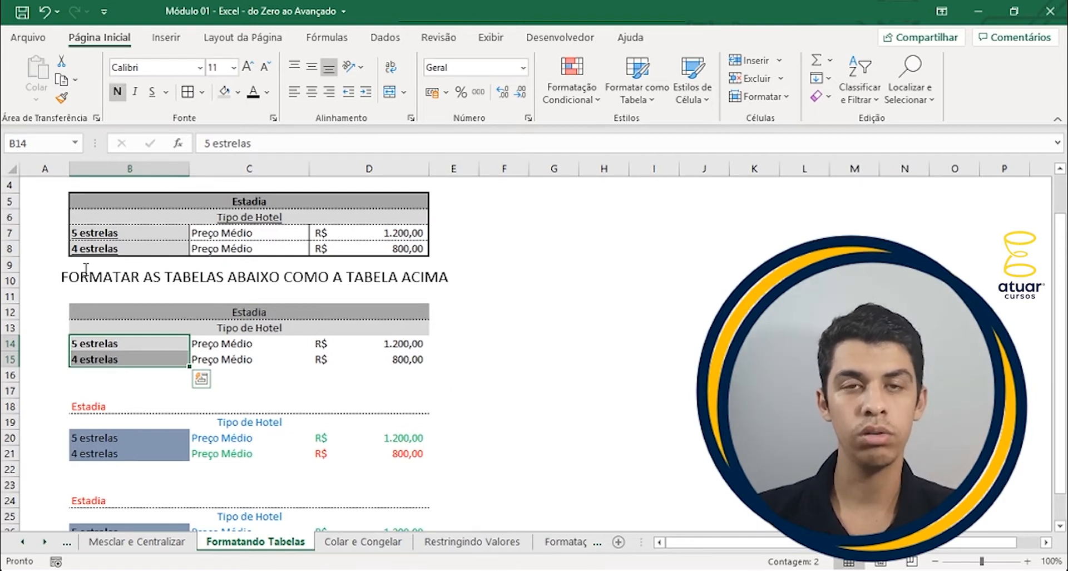
key("ctrl+s")
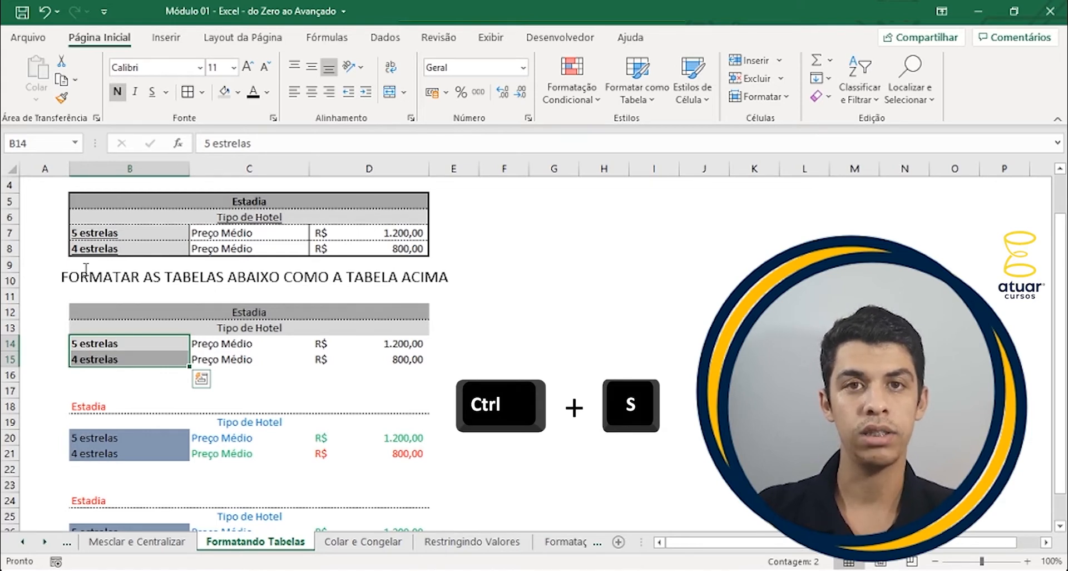
key("ctrl+s")
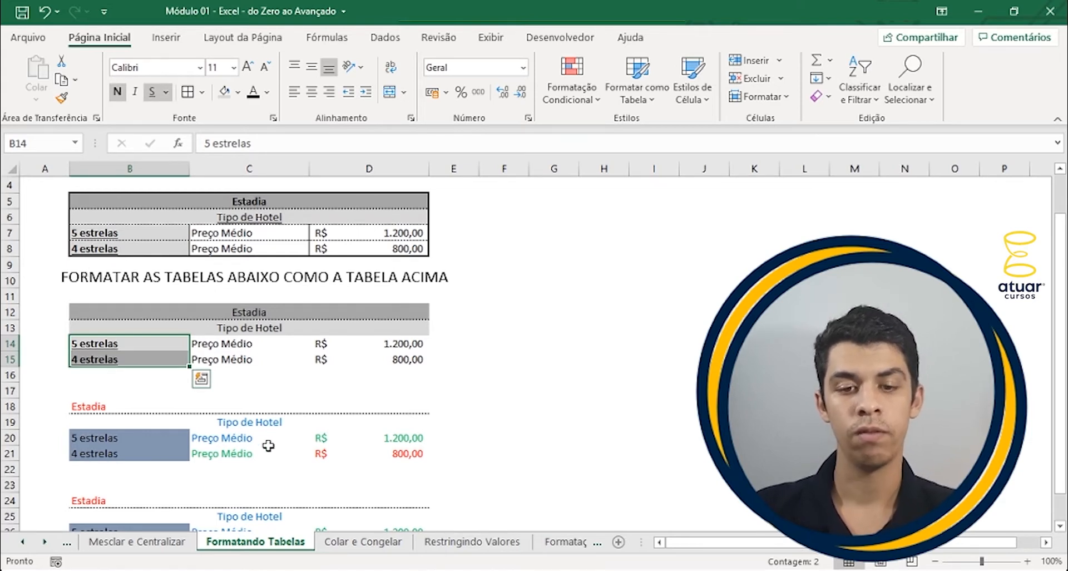
Step: Make the "Estadia" title in row 12 bold and underline "Tipo de Hotel" in row 13
left_click(210, 314)
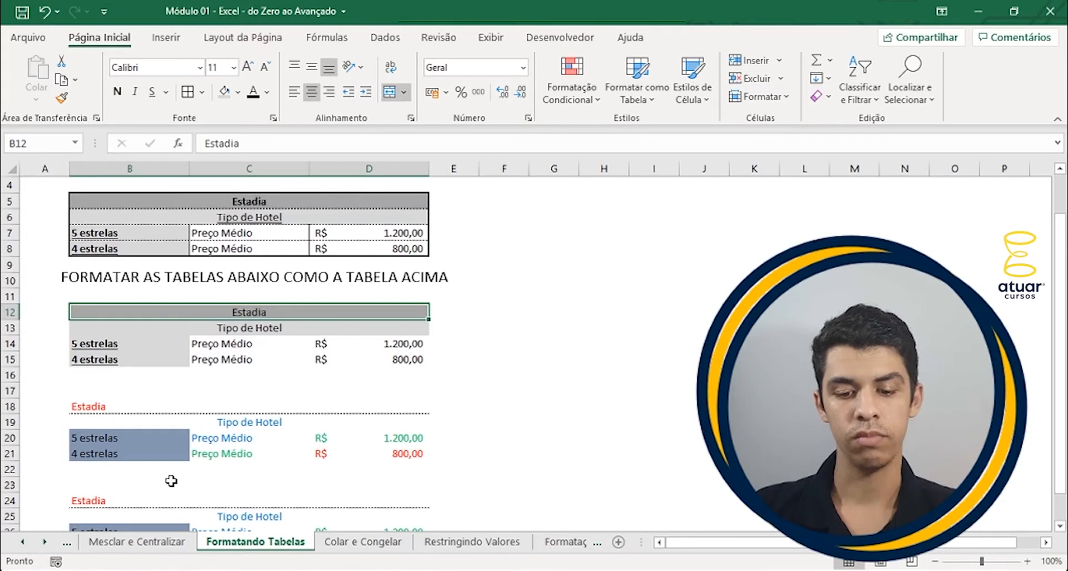
key("ctrl+n")
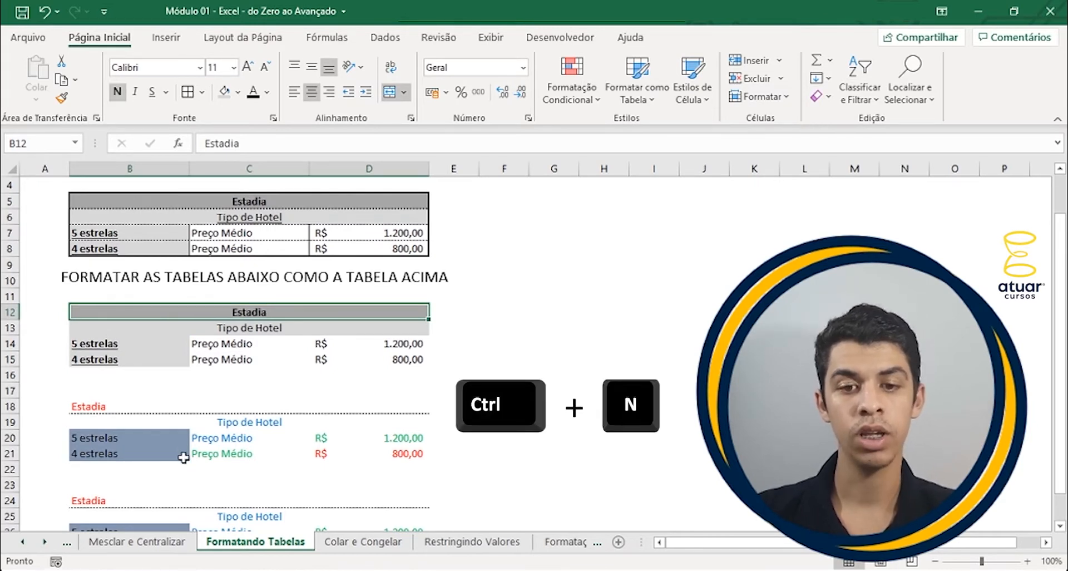
left_click(239, 327)
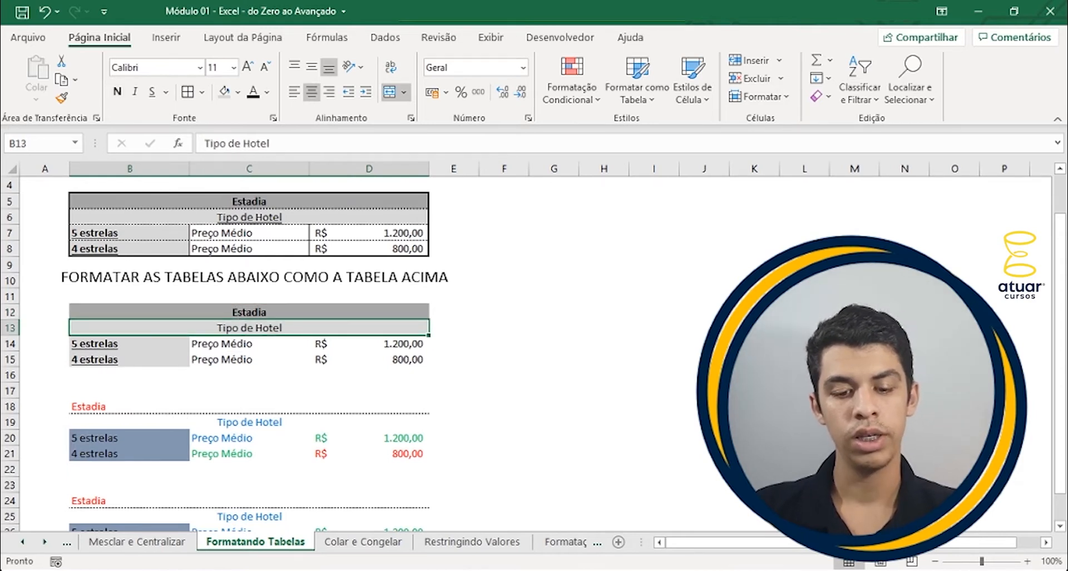
key("ctrl+s")
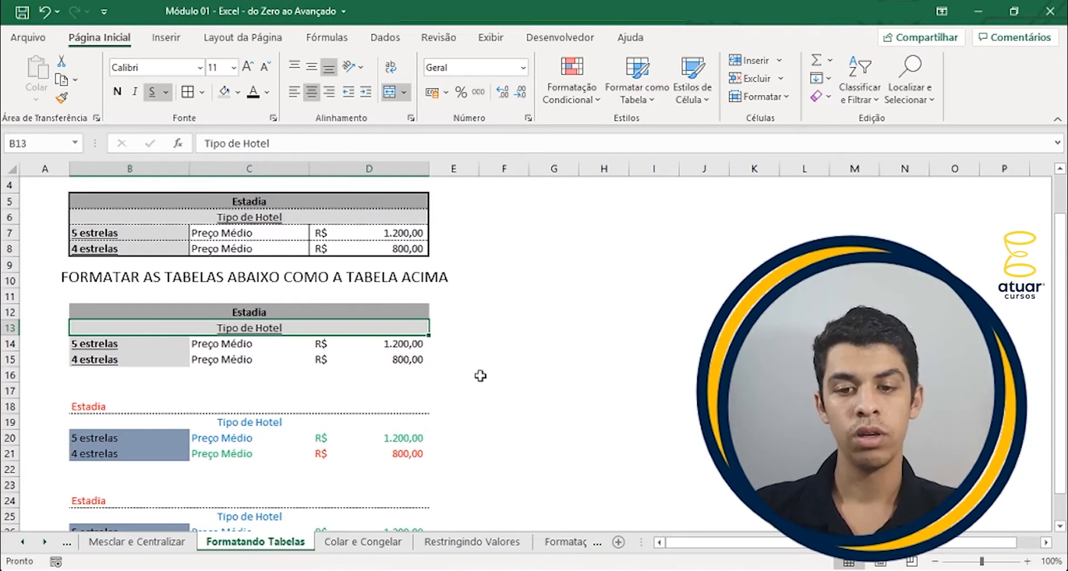
left_click(553, 358)
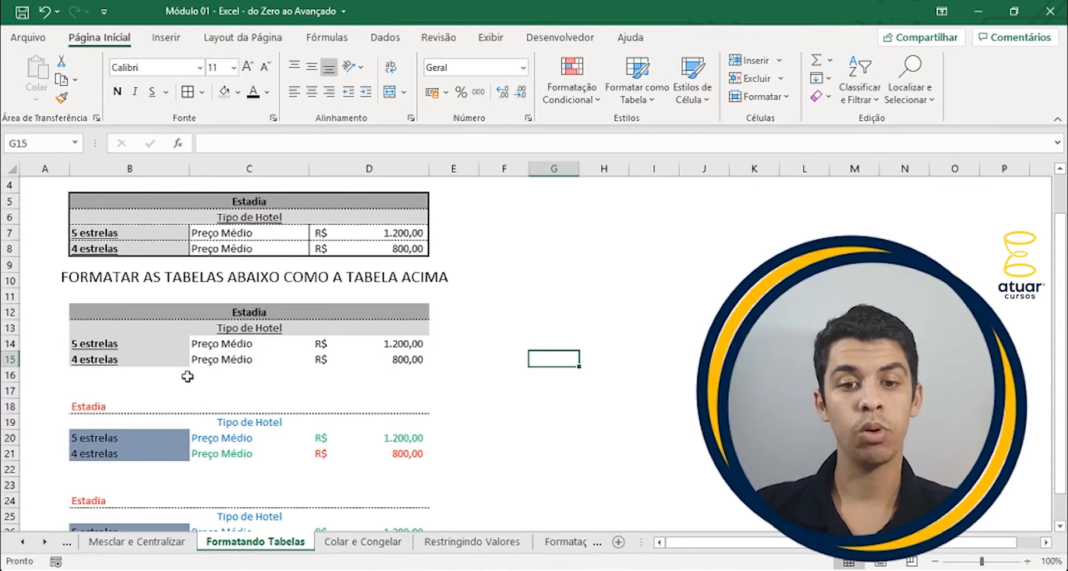
Step: Set a medium solid outline border in automatic color around the first table to format, B12:D15
left_click(177, 312)
left_click_drag(177, 313, 174, 357)
left_click(183, 314)
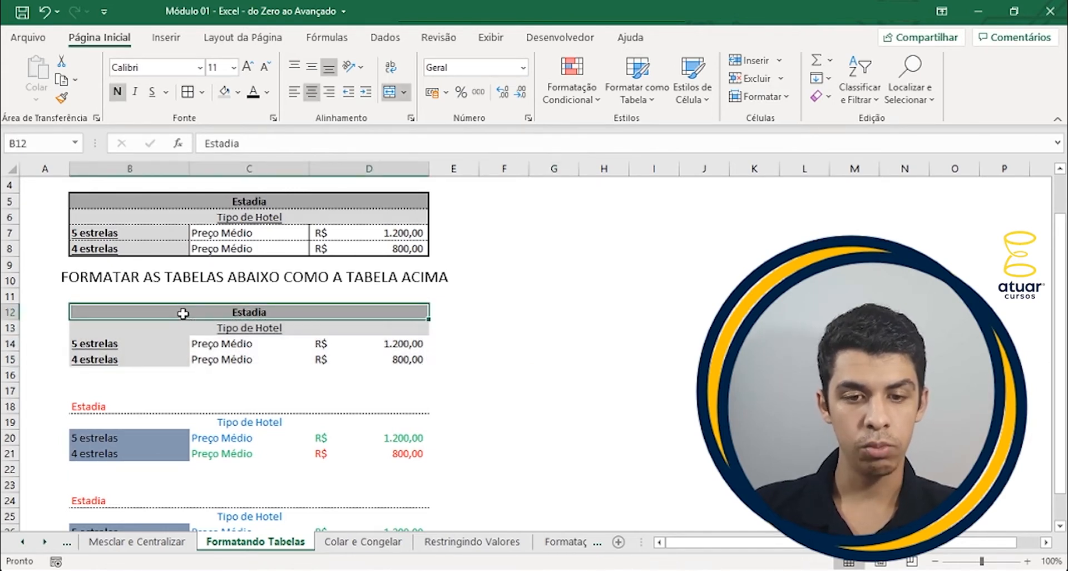
left_click_drag(183, 313, 187, 359)
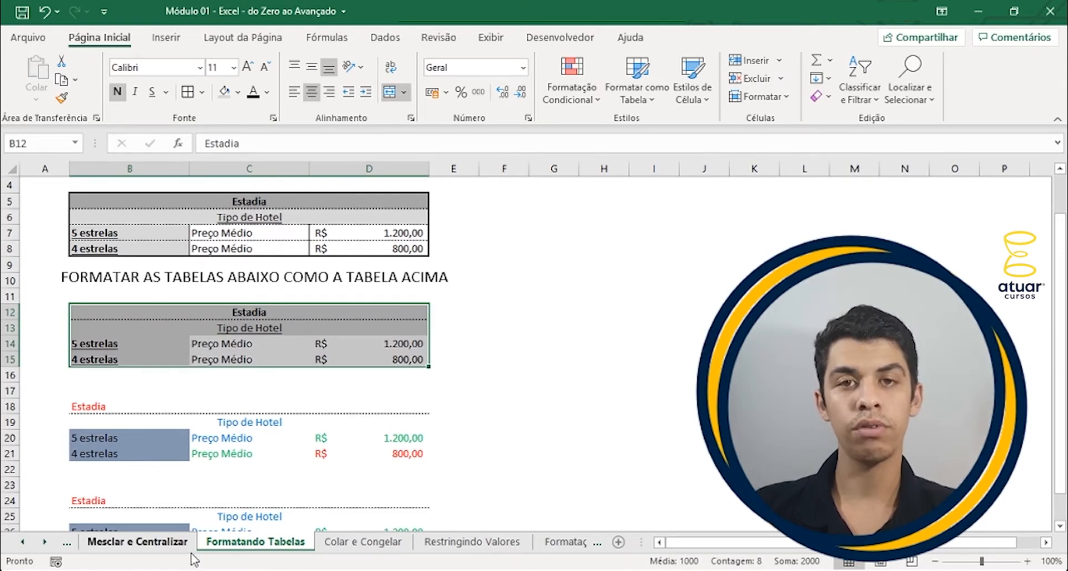
left_click(203, 94)
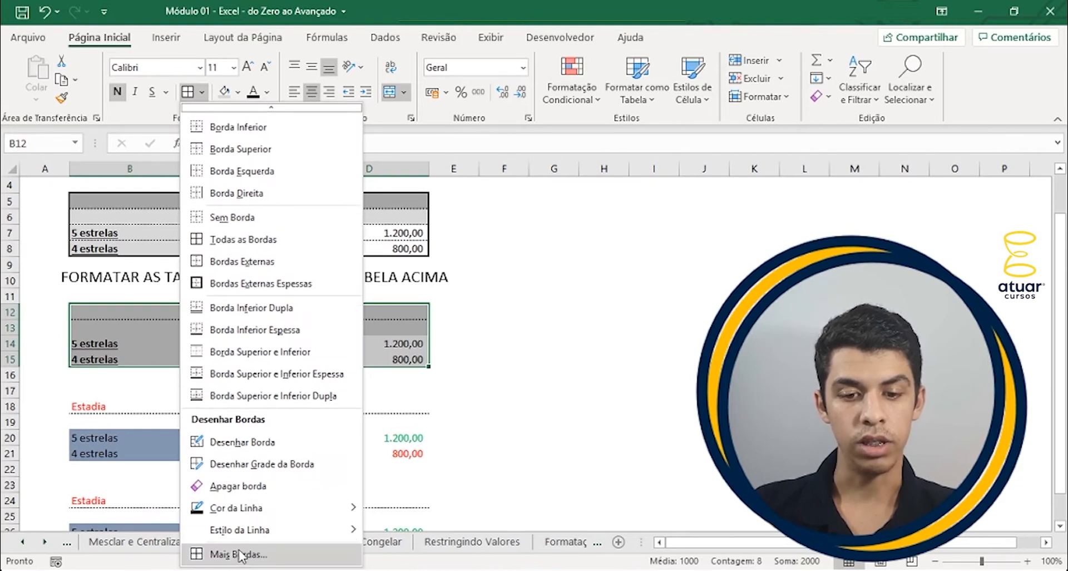
left_click(238, 555)
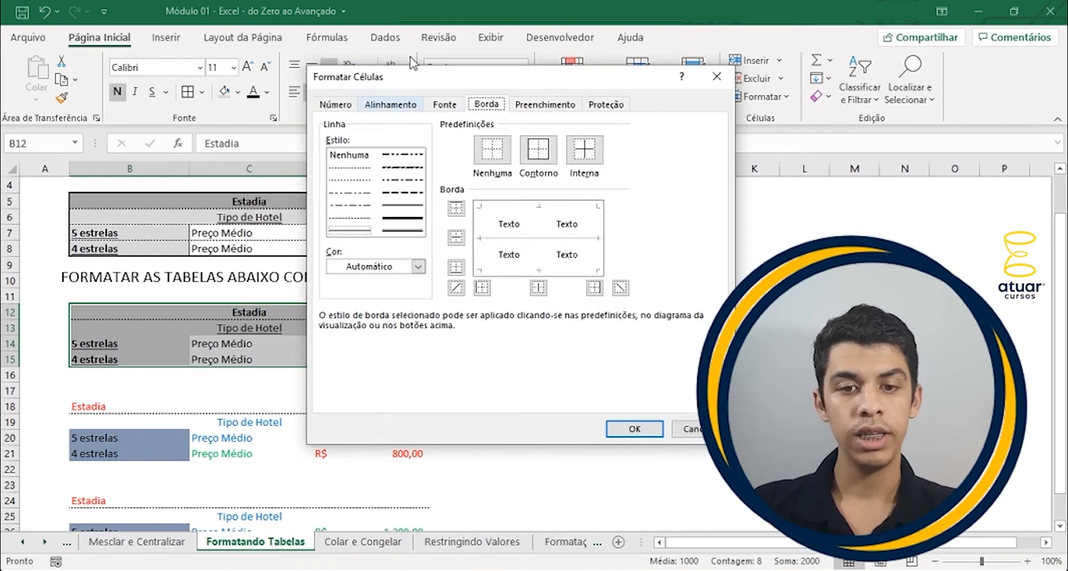
left_click_drag(410, 75, 624, 96)
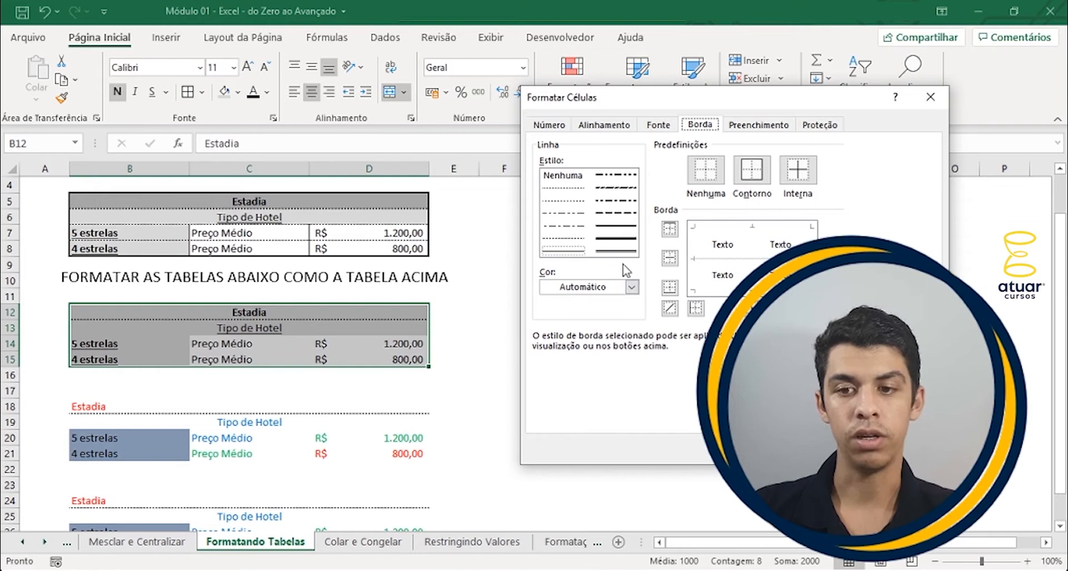
left_click(621, 225)
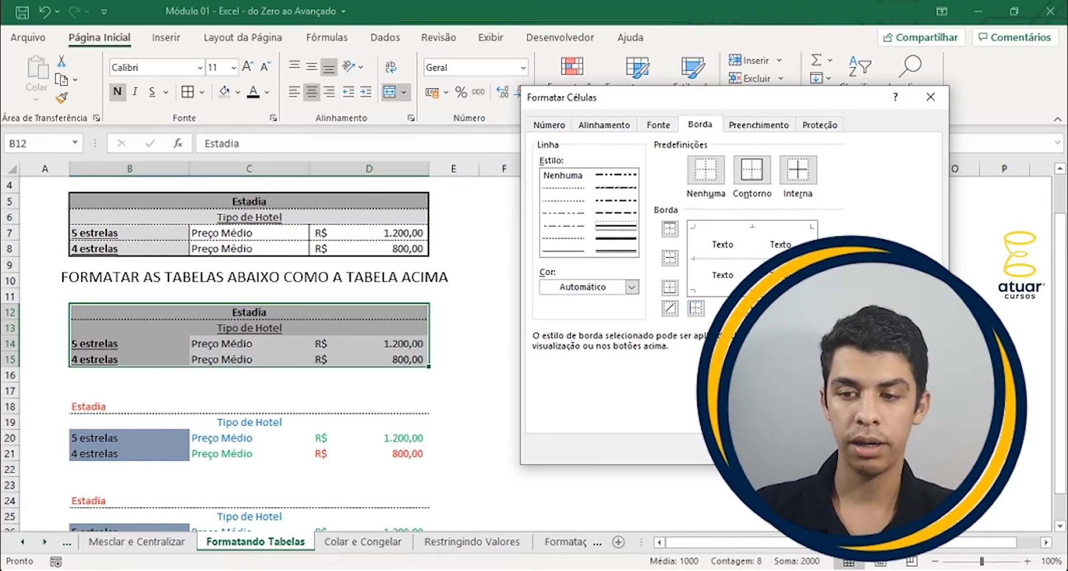
left_click_drag(772, 99, 700, 83)
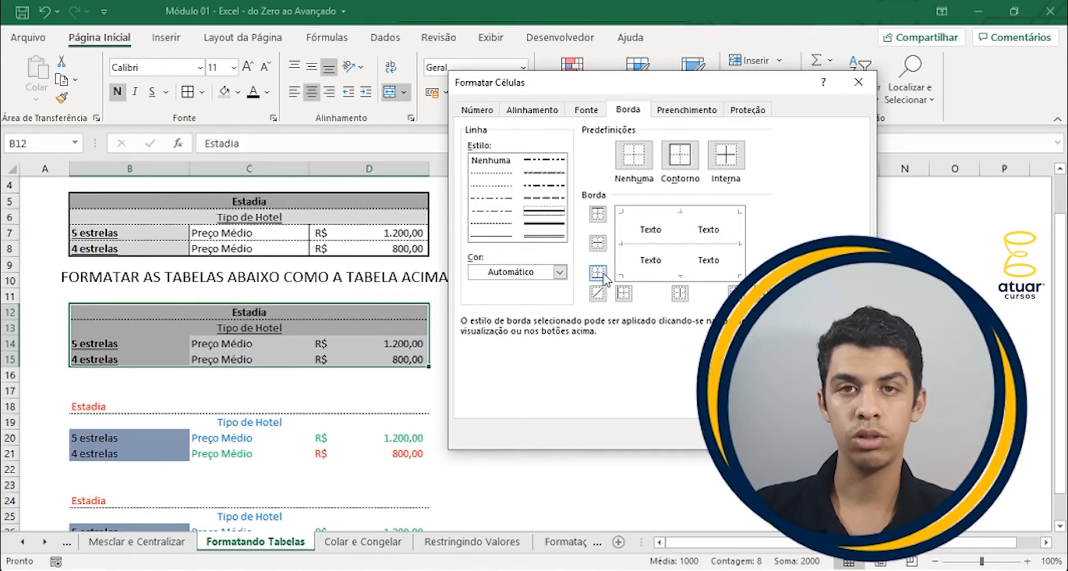
left_click(681, 167)
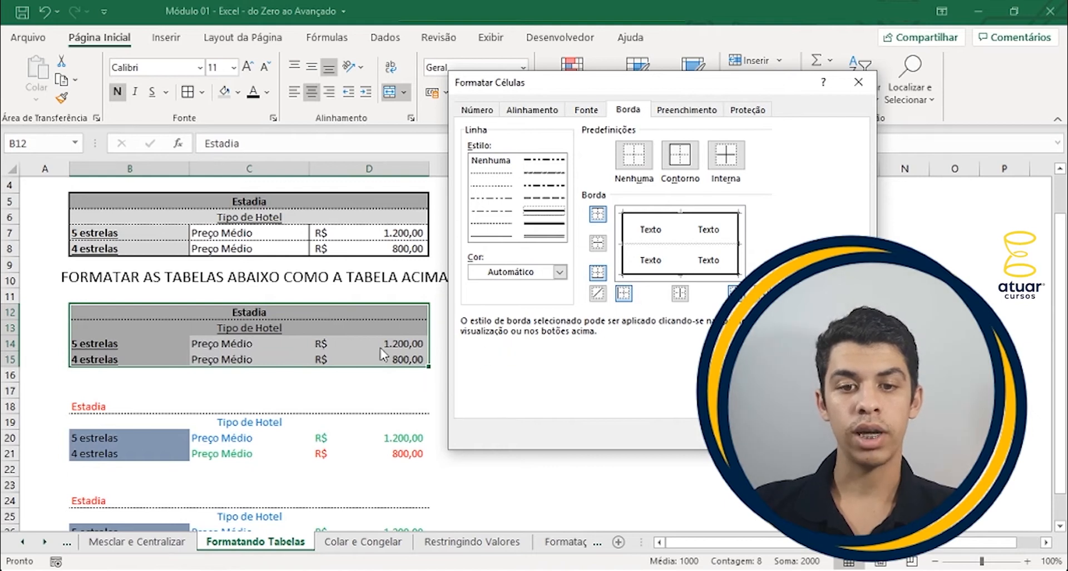
Step: Add dotted horizontal and thin solid vertical inner borders to B12:D15 and apply the border settings
left_click(487, 223)
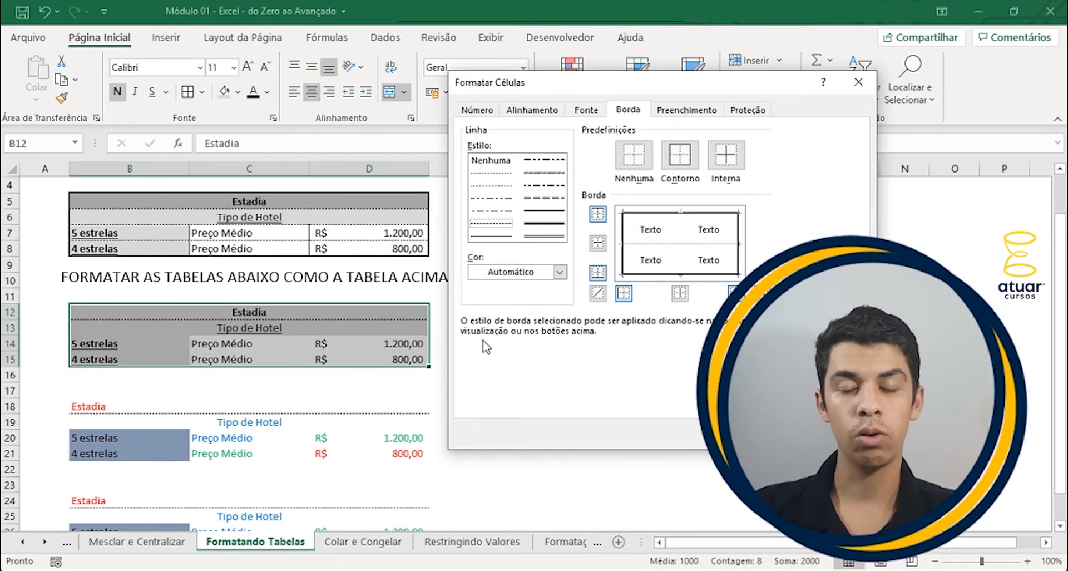
left_click(599, 246)
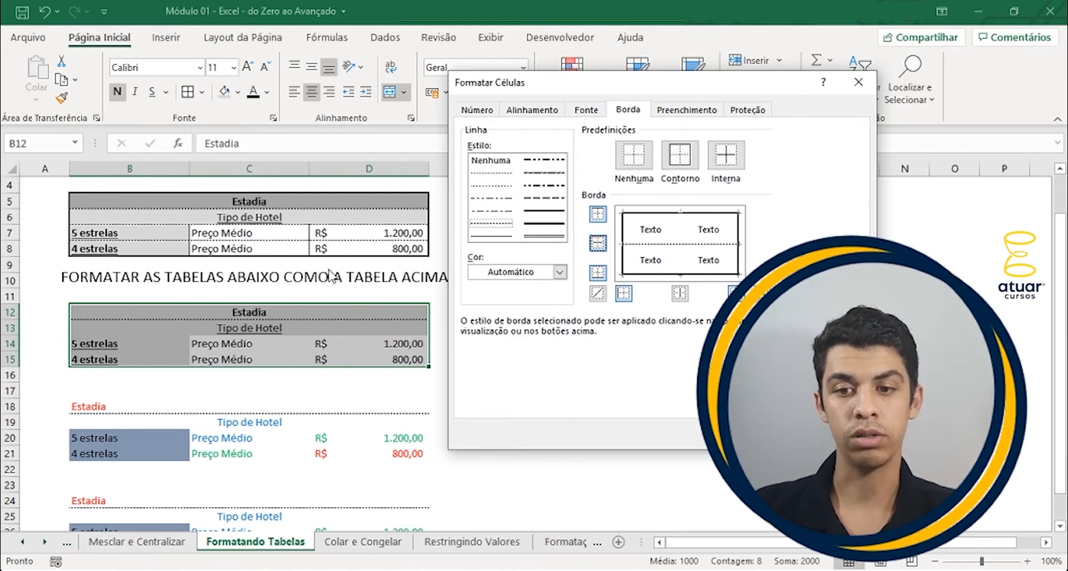
left_click(491, 236)
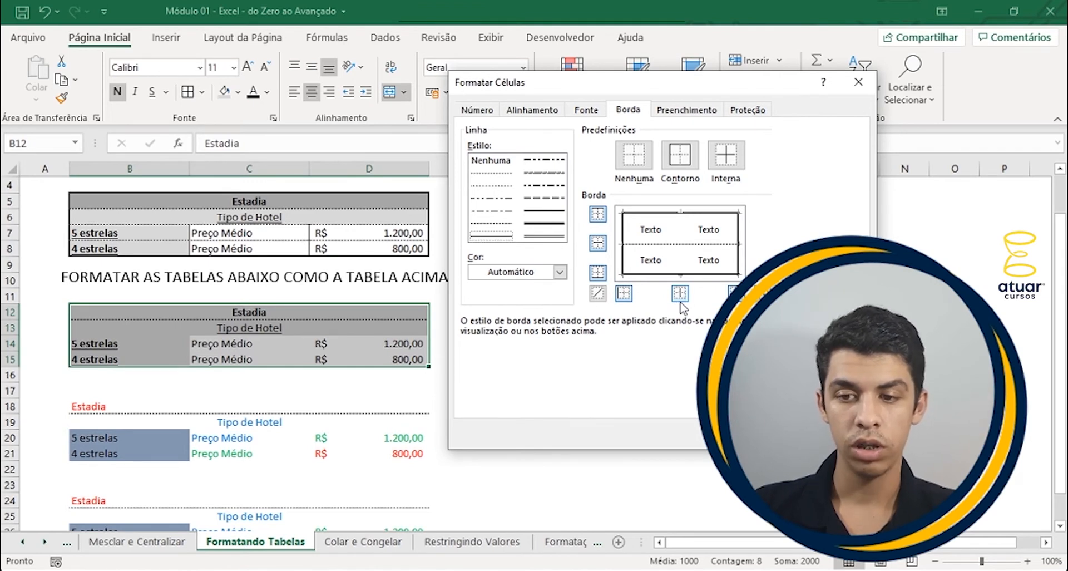
left_click(679, 295)
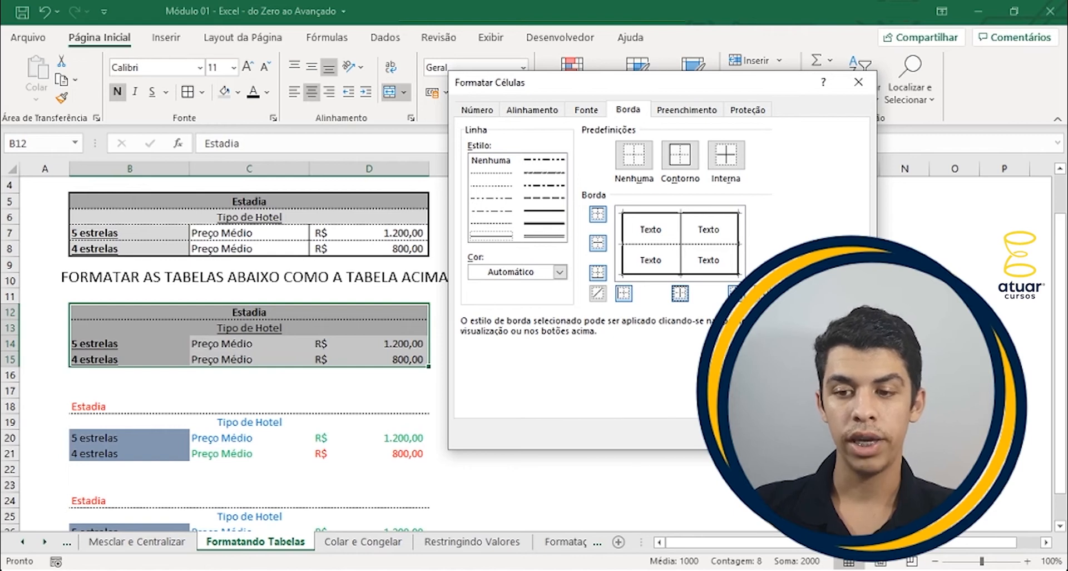
key("Return")
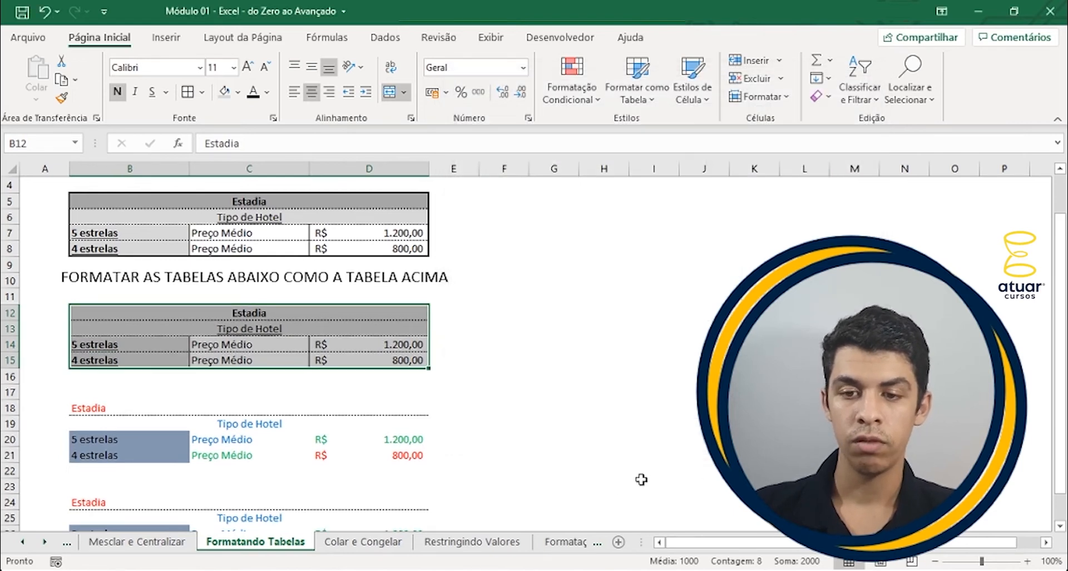
left_click(289, 391)
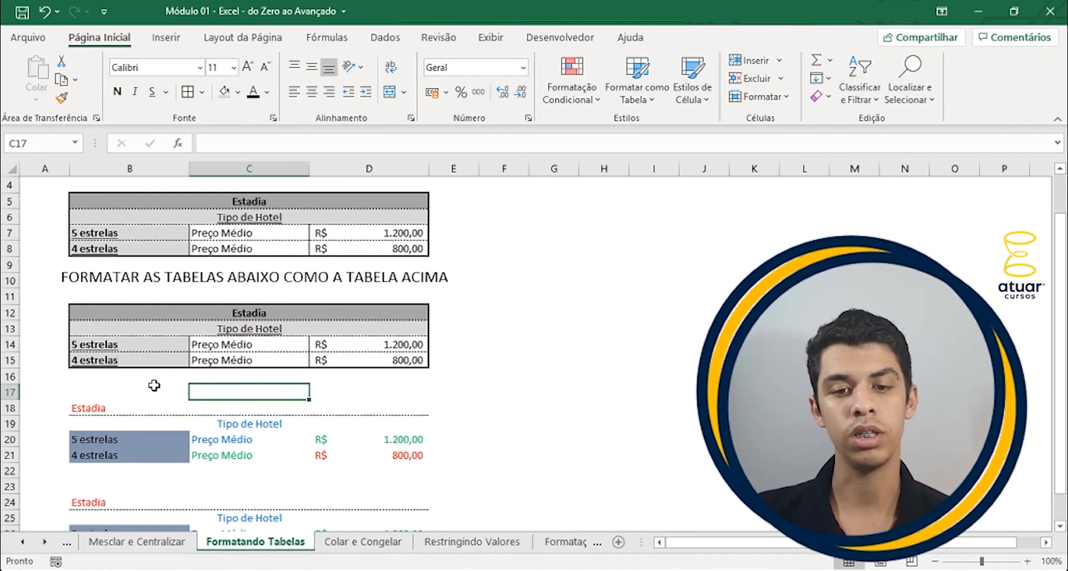
Step: Try a single use of Format Painter from B12:D15 onto the table starting at B18, and undo it
left_click(159, 315)
left_click_drag(161, 322, 162, 356)
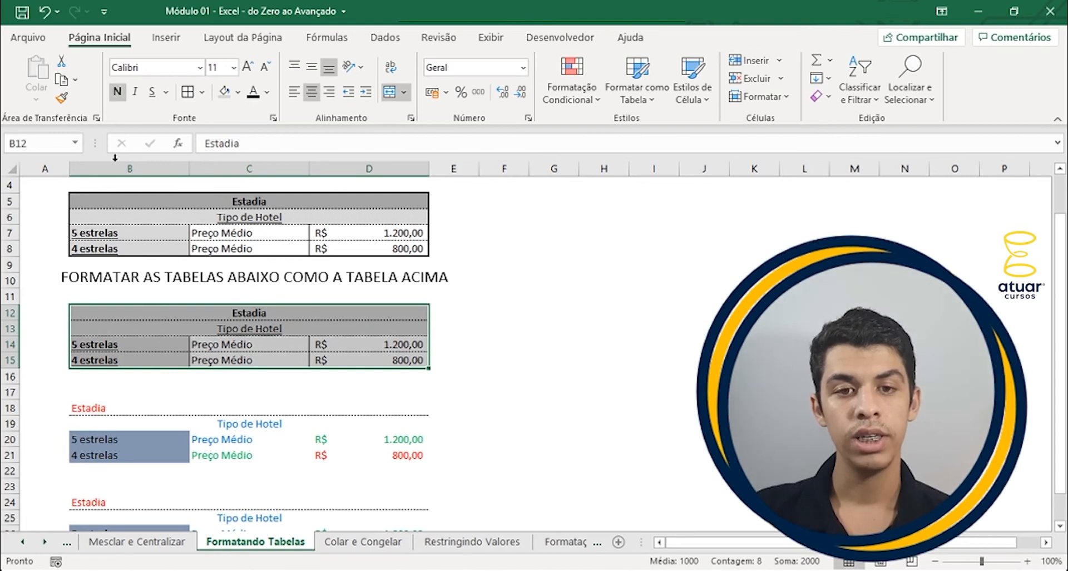
left_click(62, 99)
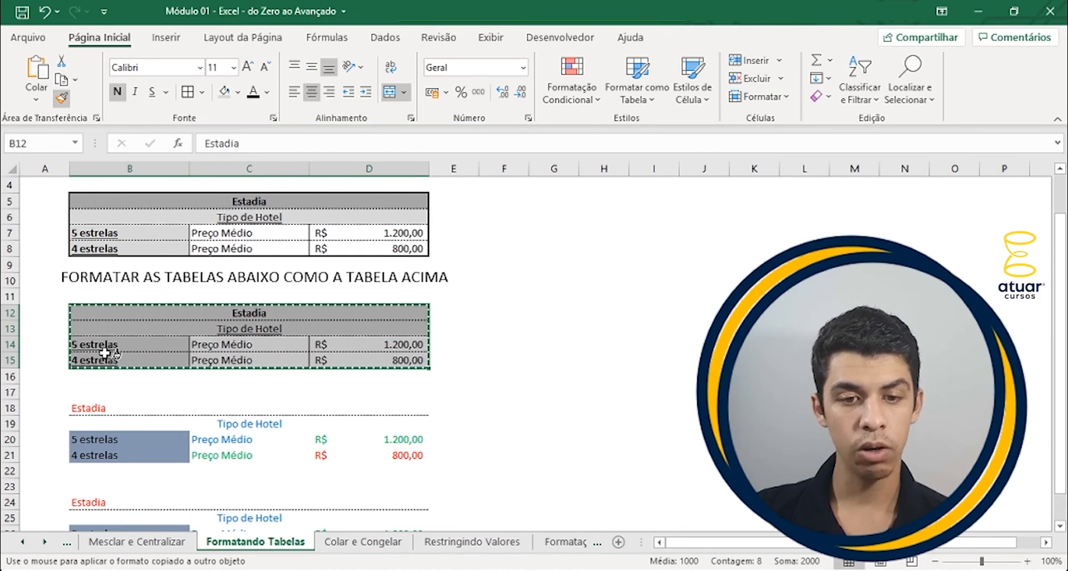
left_click(90, 408)
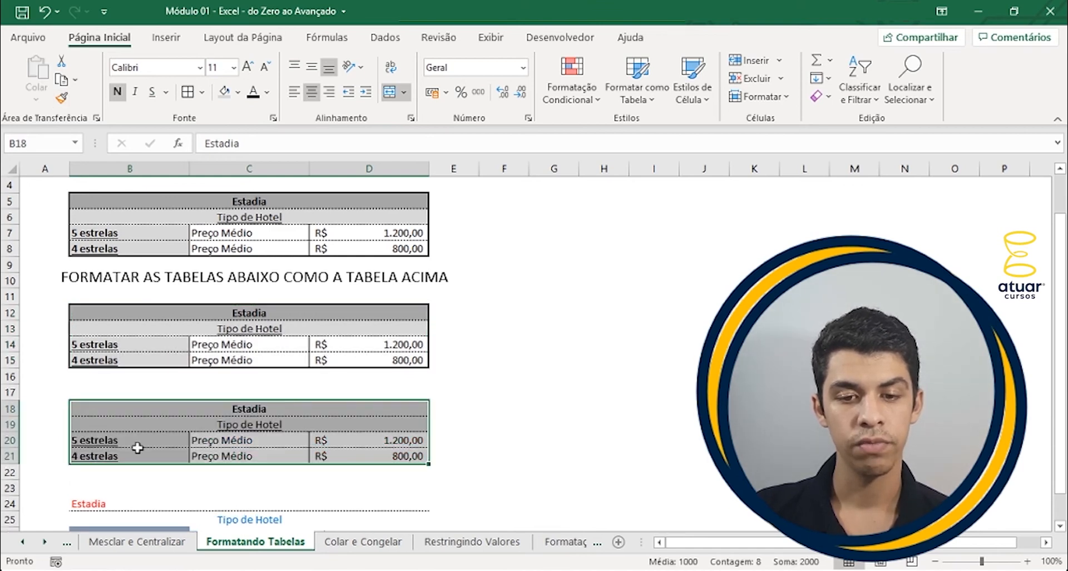
left_click(59, 390)
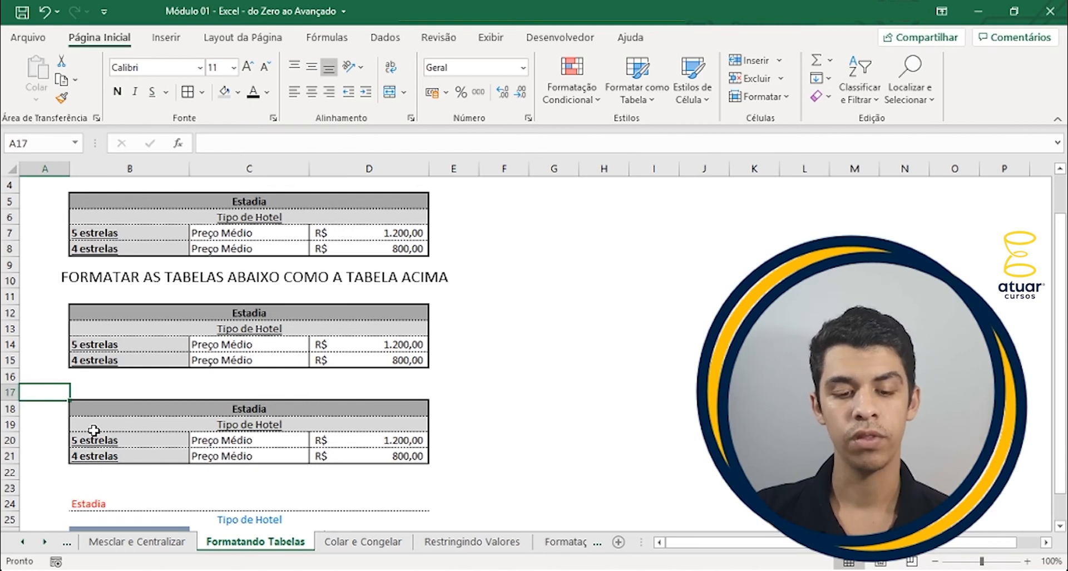
key("ctrl+z")
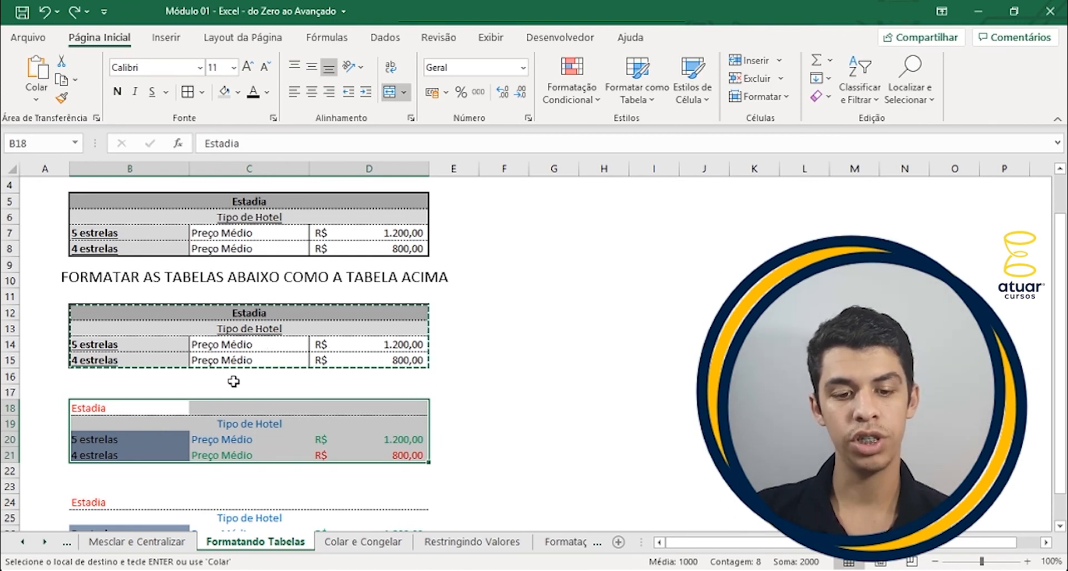
key("Escape")
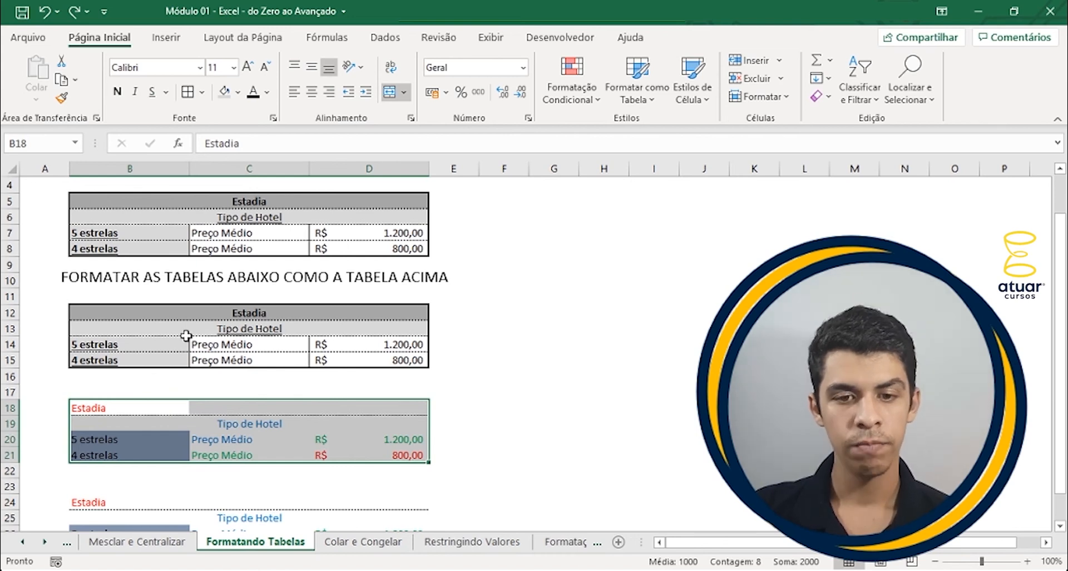
Step: Copy the formatting of B12:D15 with a locked Format Painter onto the tables starting at B18 and B24
left_click(197, 311)
left_click_drag(197, 313, 192, 363)
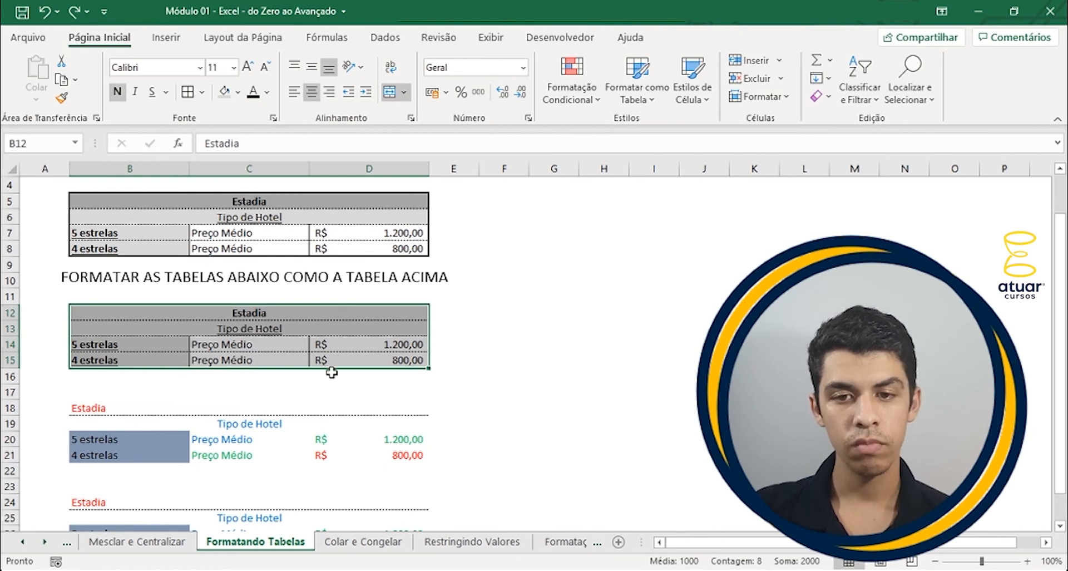
left_click(63, 99)
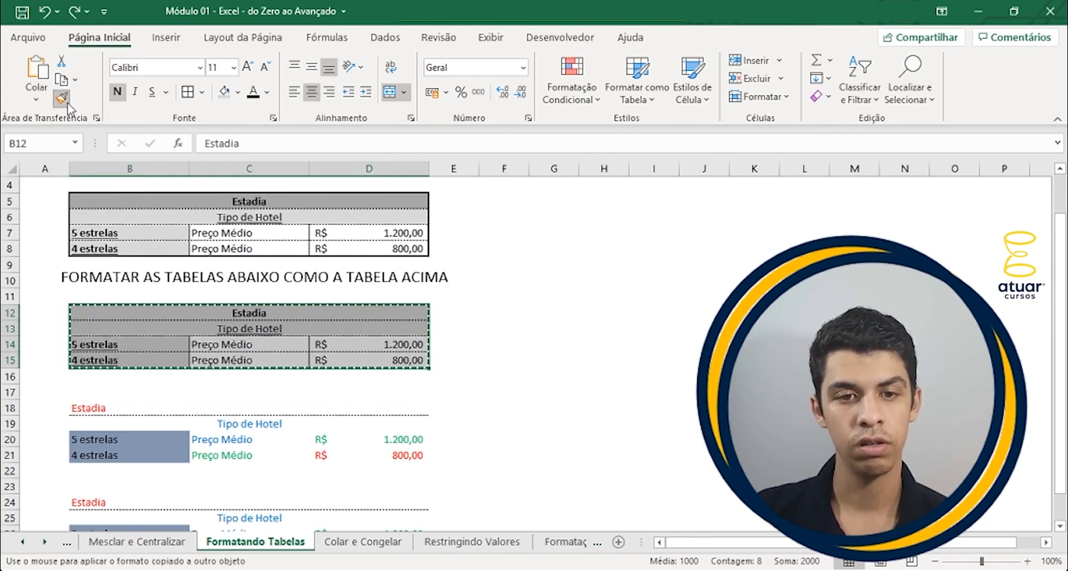
left_click(87, 407)
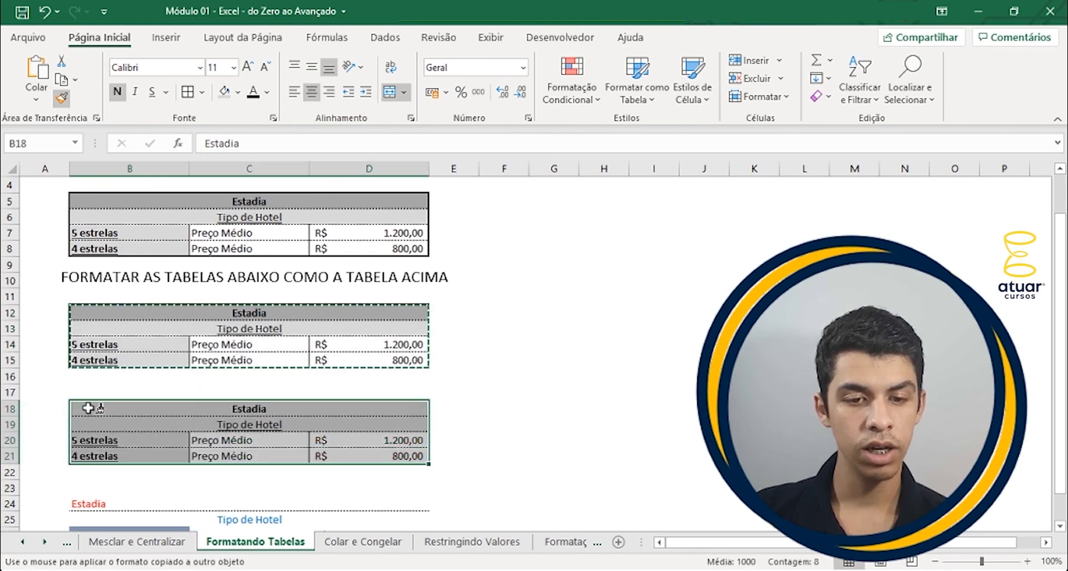
scroll(81, 375, "down", 3)
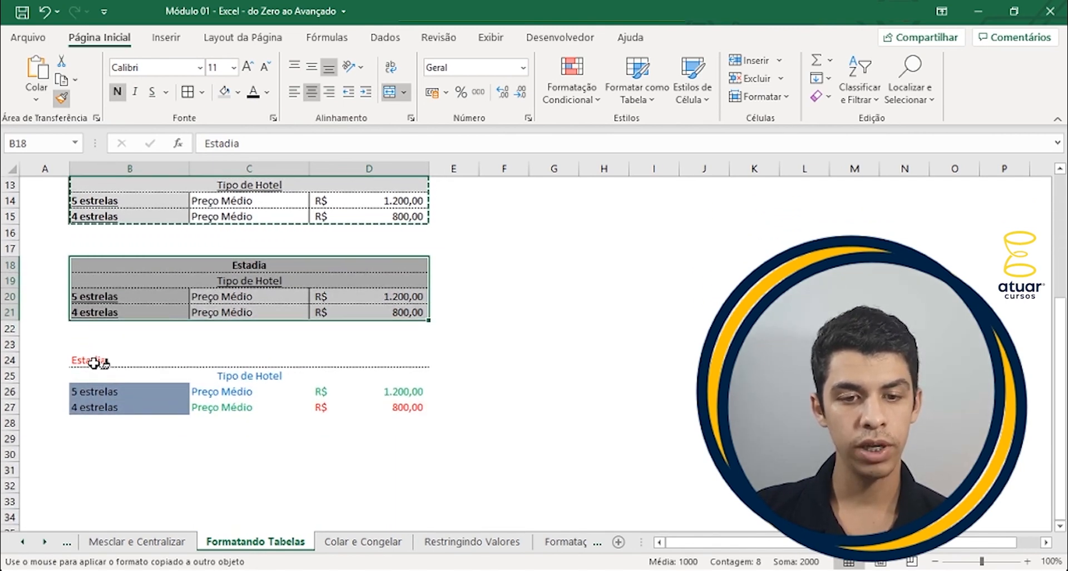
left_click(95, 362)
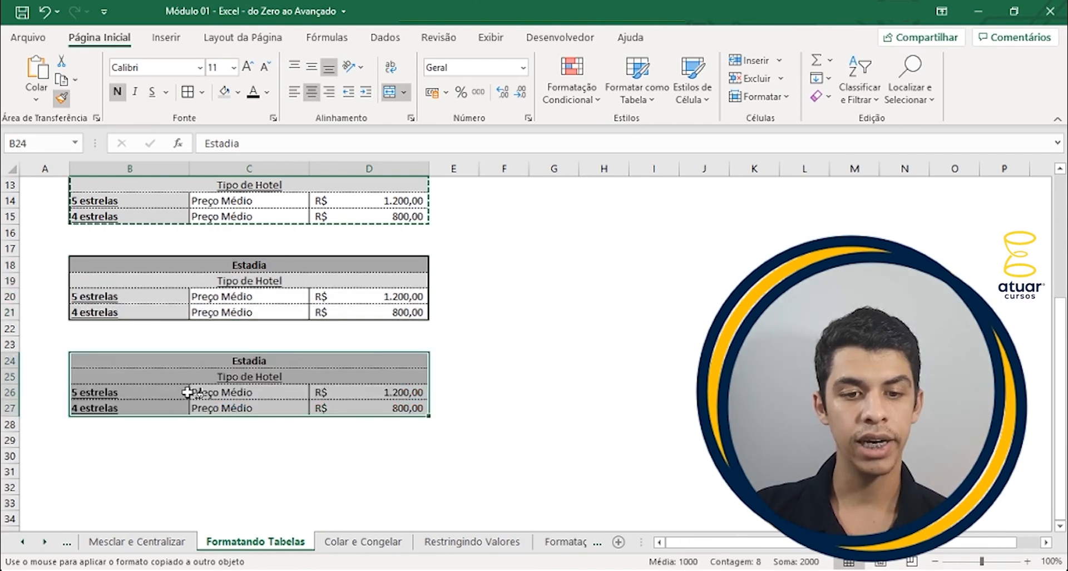
scroll(334, 388, "up", 3)
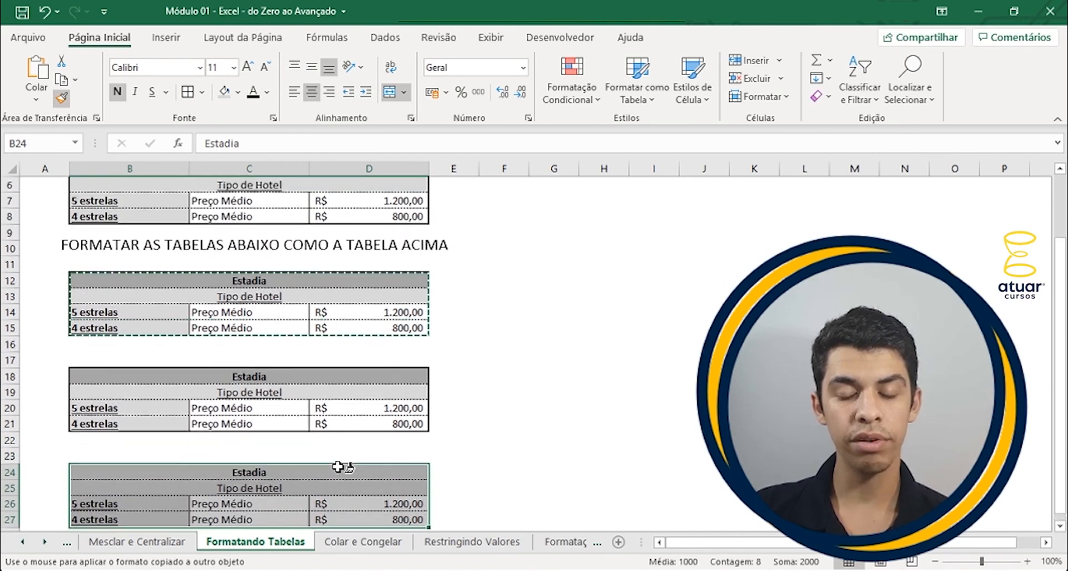
scroll(338, 466, "up", 2)
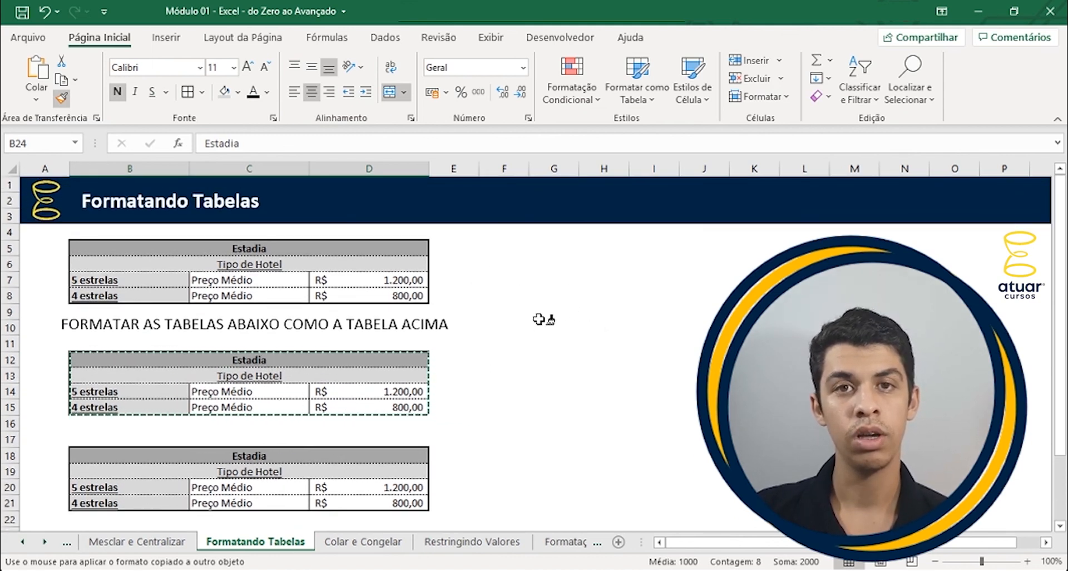
Step: Apply the same copied table formatting to the empty areas starting at G6, G11 and G16, and exit Format Painter
left_click(551, 267)
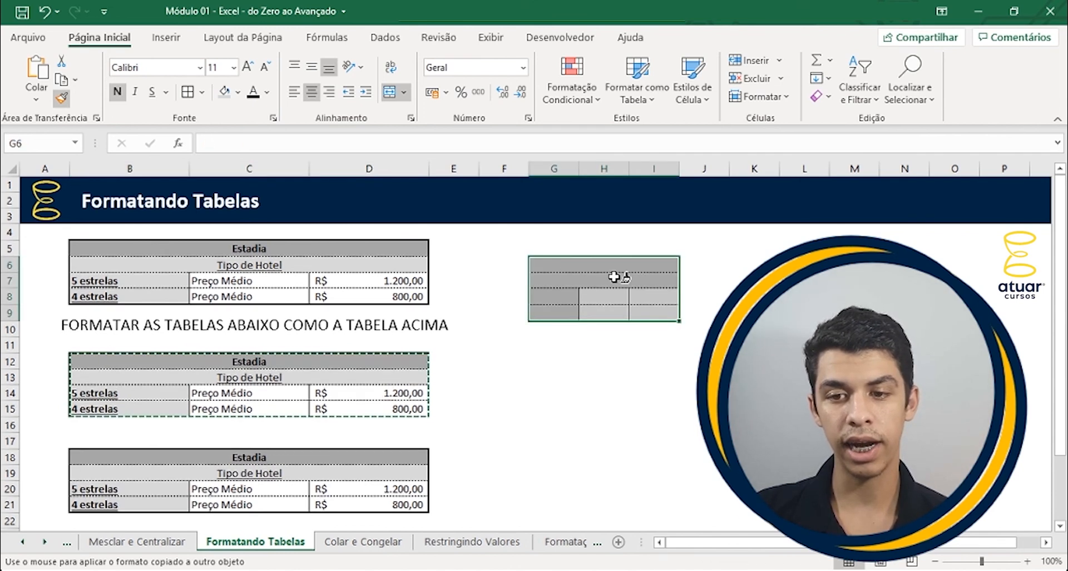
left_click(540, 340)
left_click(544, 427)
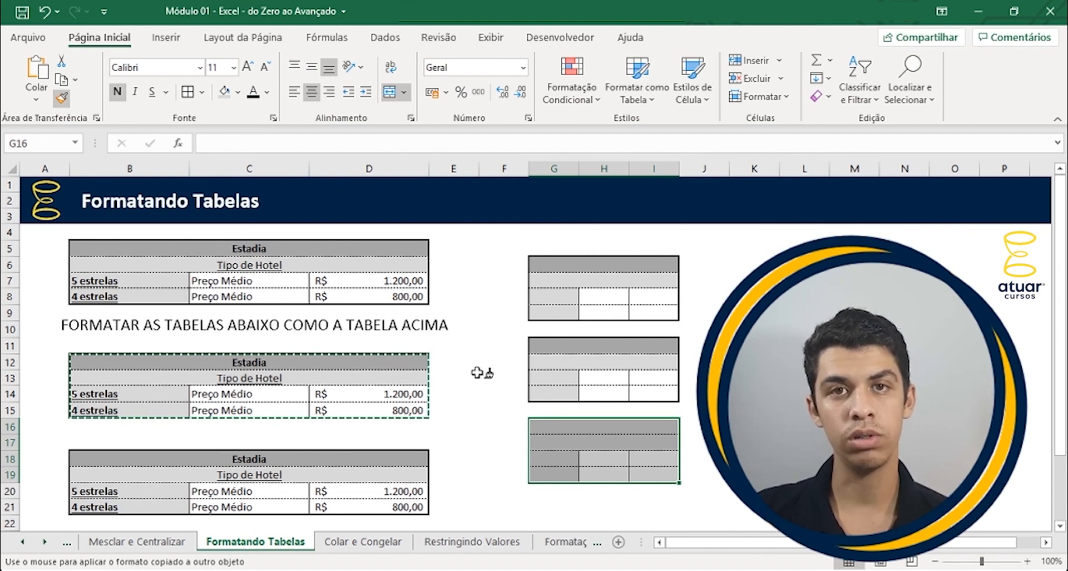
key("Escape")
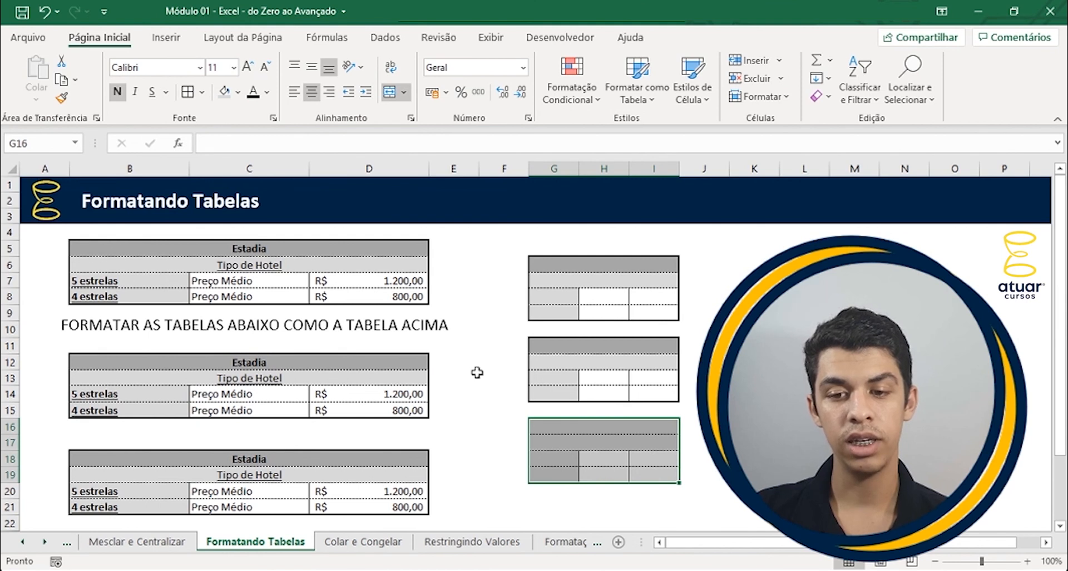
left_click(752, 297)
left_click(466, 249)
left_click(465, 485)
left_click(495, 352)
left_click(495, 292)
left_click(489, 234)
left_click(584, 243)
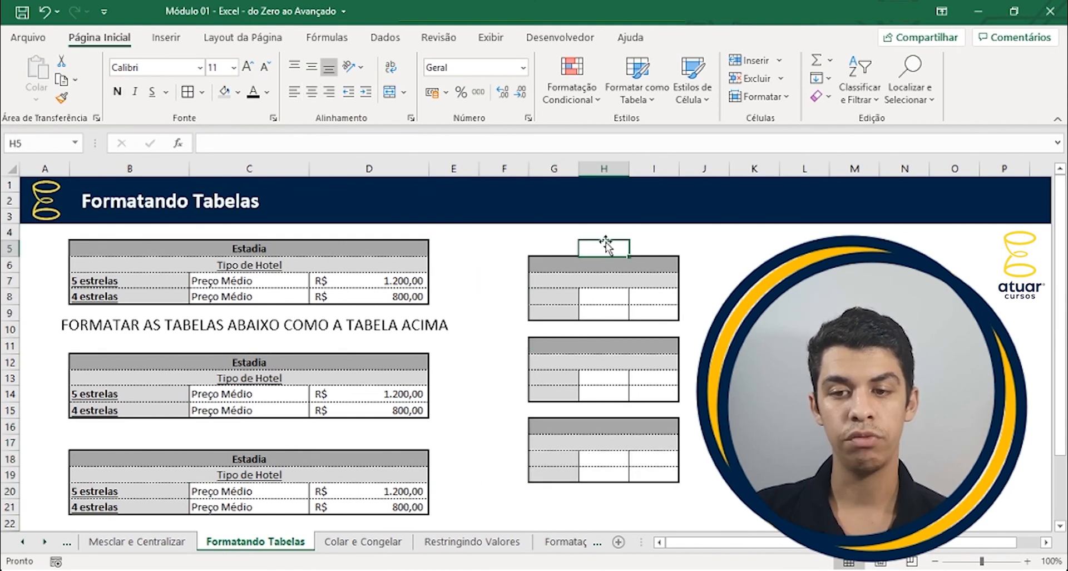
left_click(650, 248)
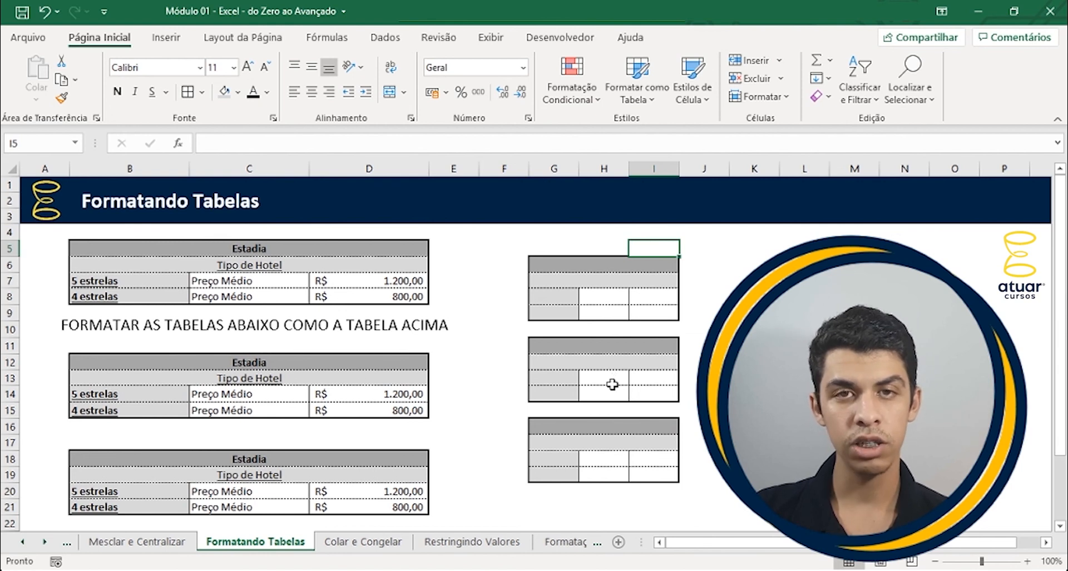